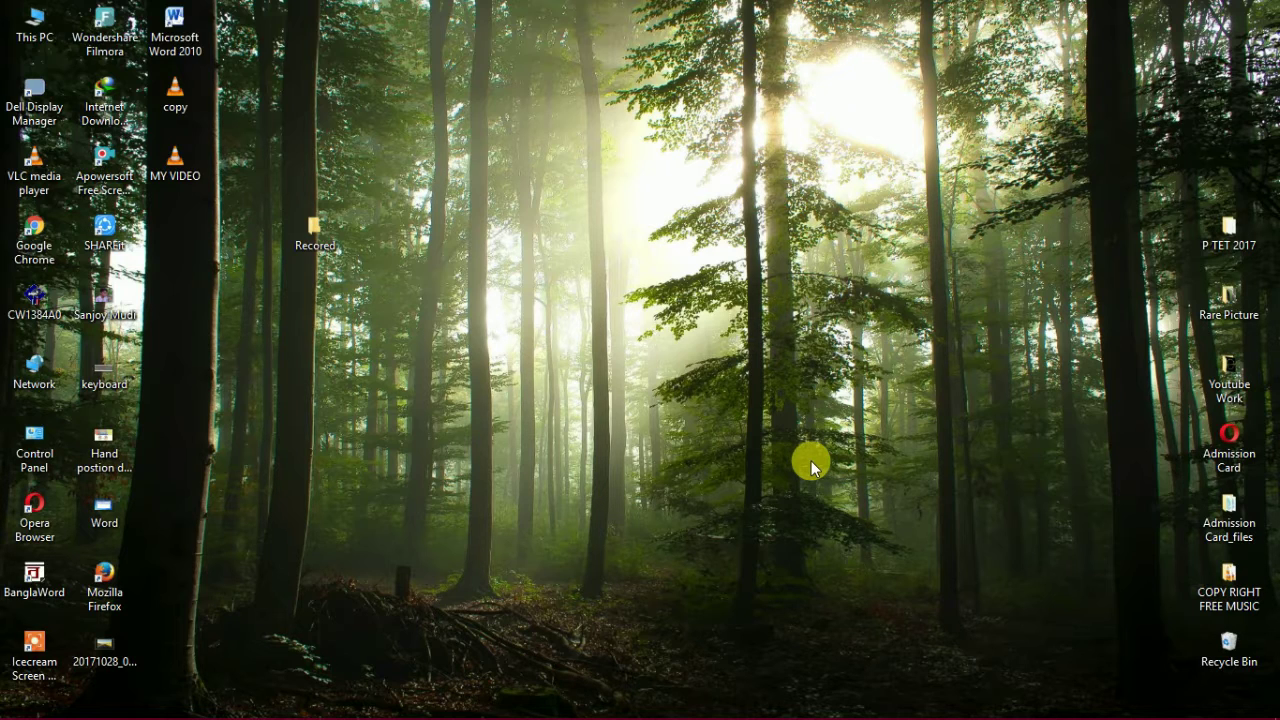
Step: Bring up the Windows Run box to start Word
key(super+r)
Step: Launch Word and paste 'A quick brown fox jumps over the lazy dog.' into the blank document
key(Return)
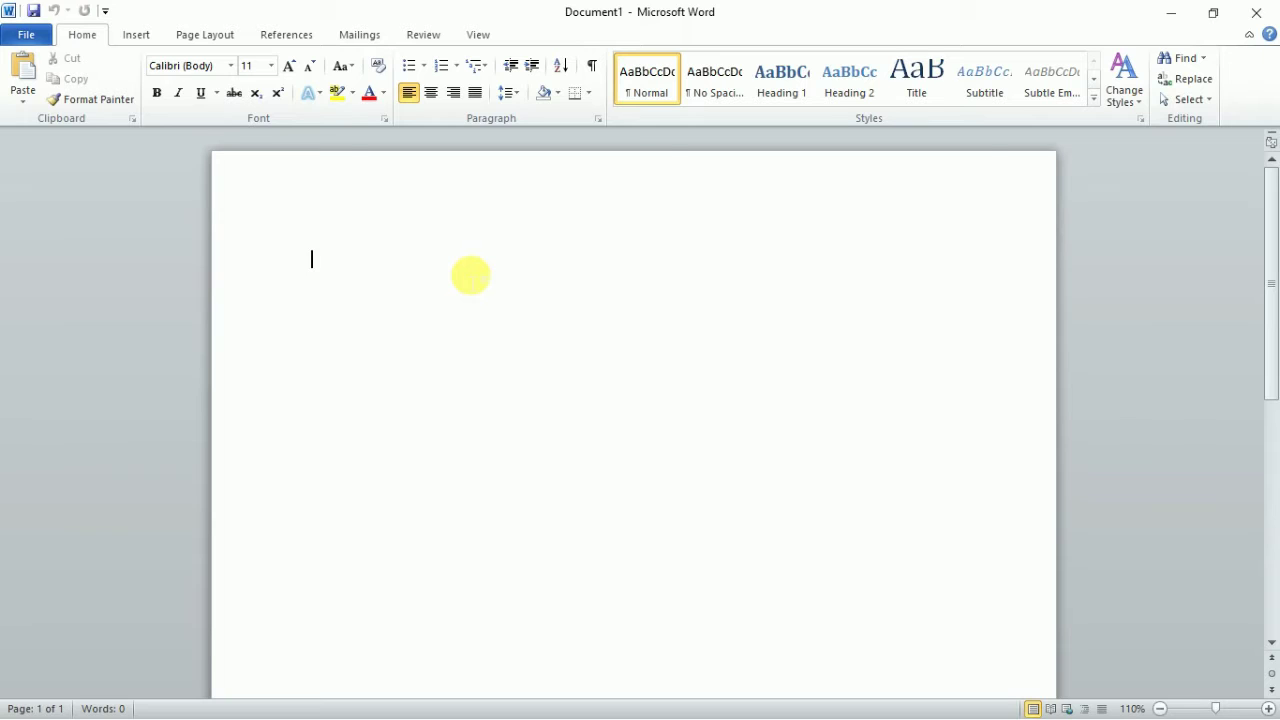
text(A quick brown fox jumps over the lazy dog.)
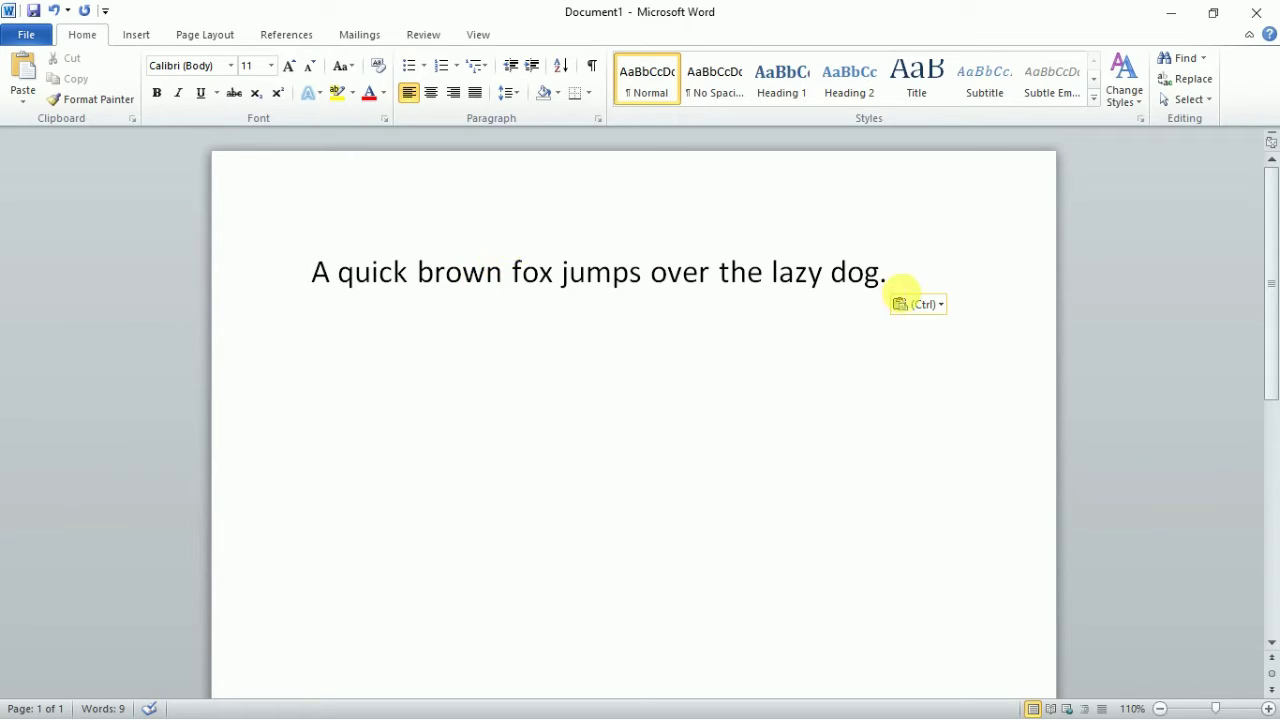
click(318, 279)
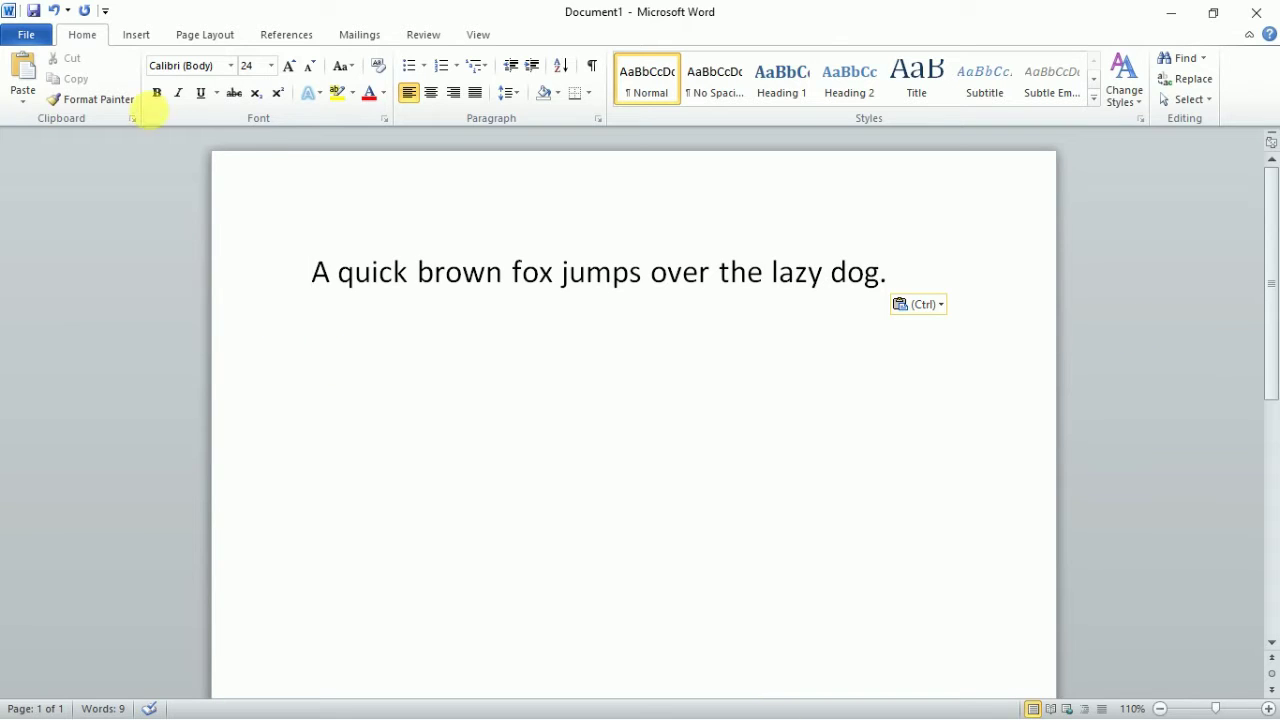
Step: Bring up the Save As dialog for the new document and shift it slightly down and right
click(38, 36)
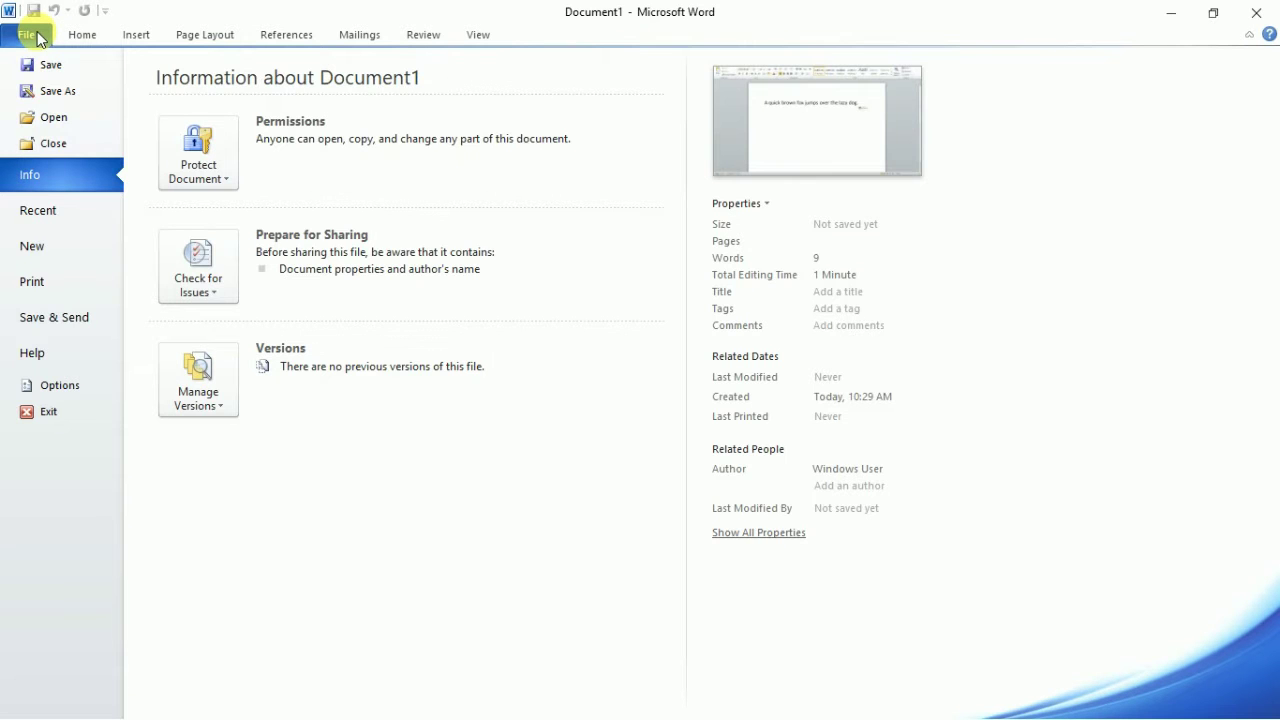
click(69, 78)
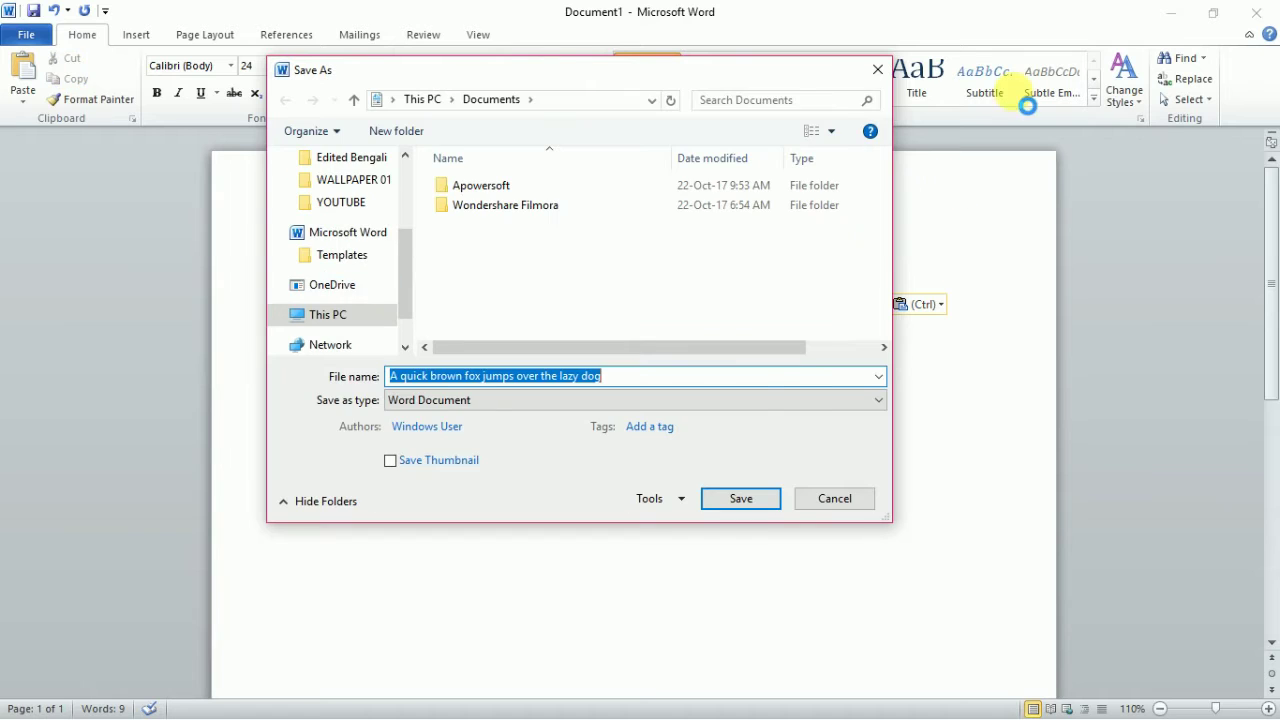
drag(706, 78, 750, 107)
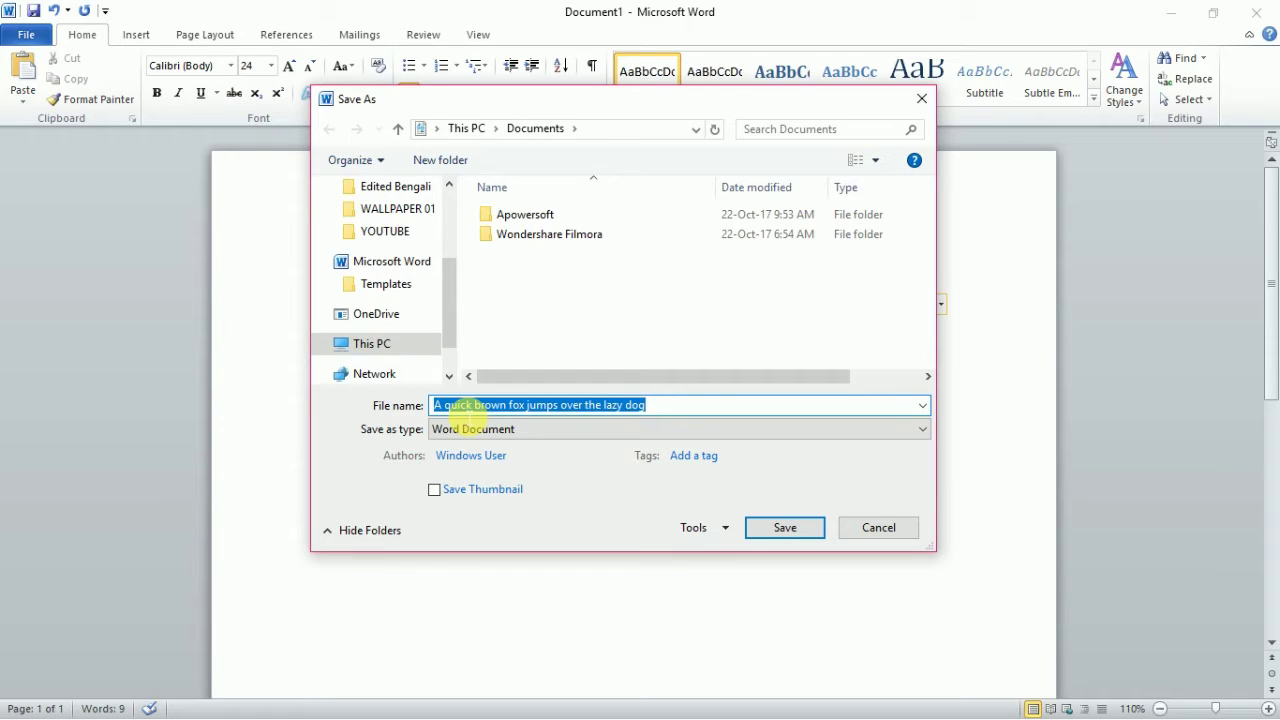
Step: Save the document as 'Sanjoy' in Word Document format in the Documents folder
text(Sanjoy)
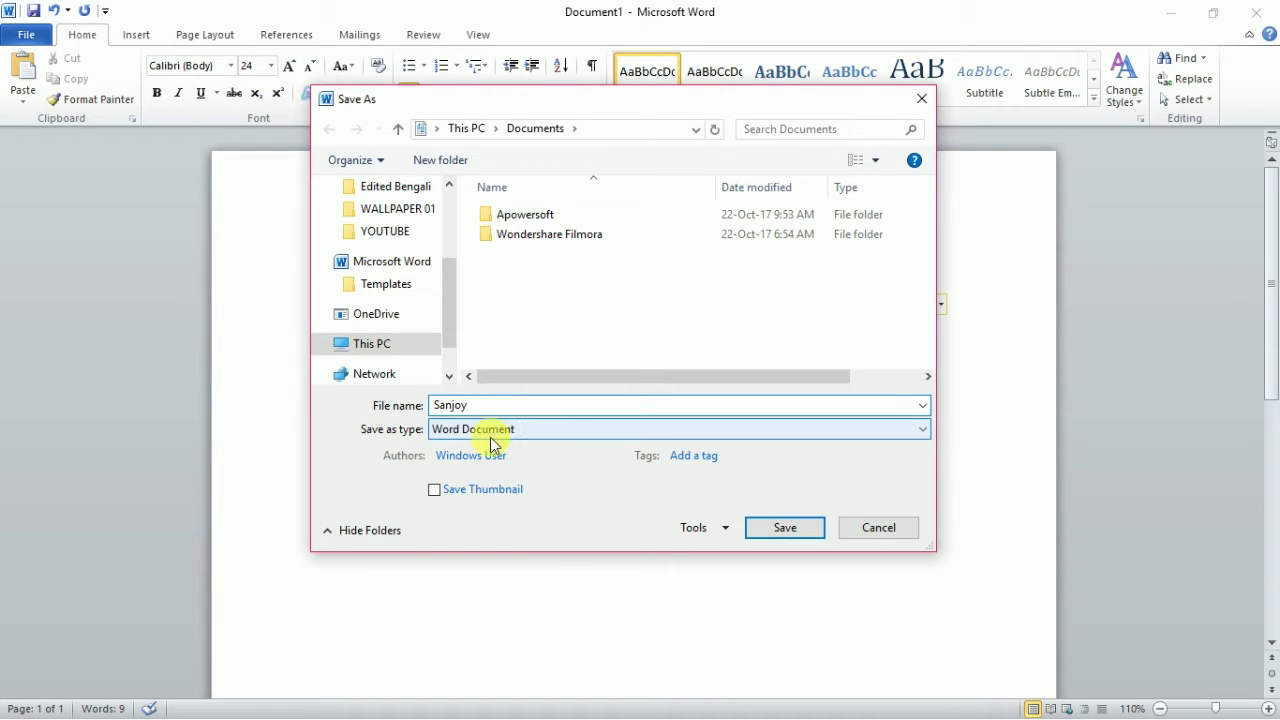
click(566, 433)
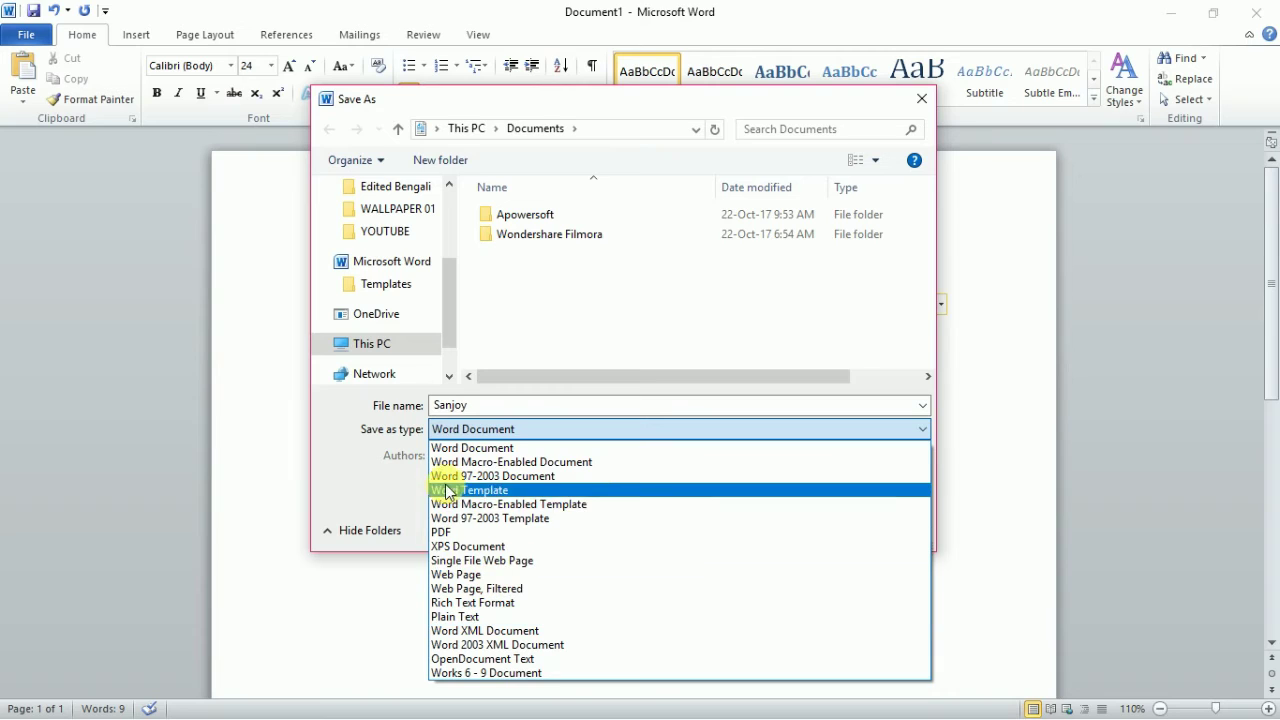
click(492, 447)
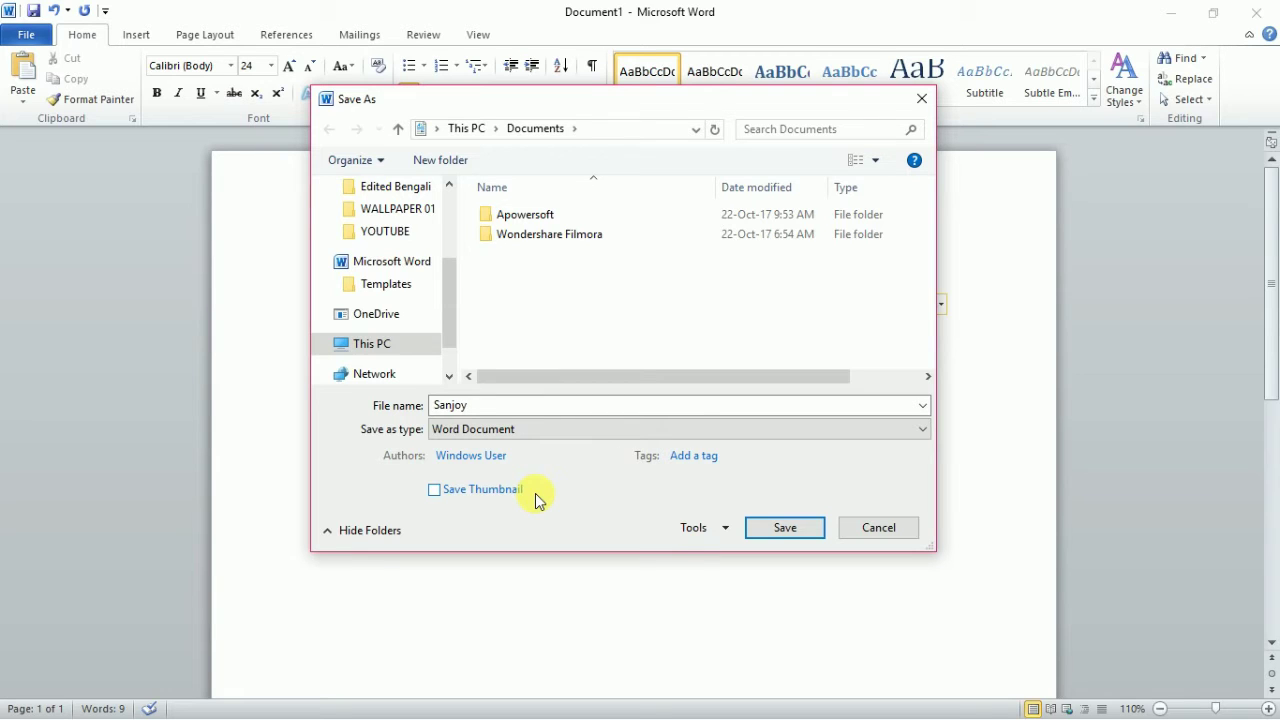
drag(447, 320, 442, 260)
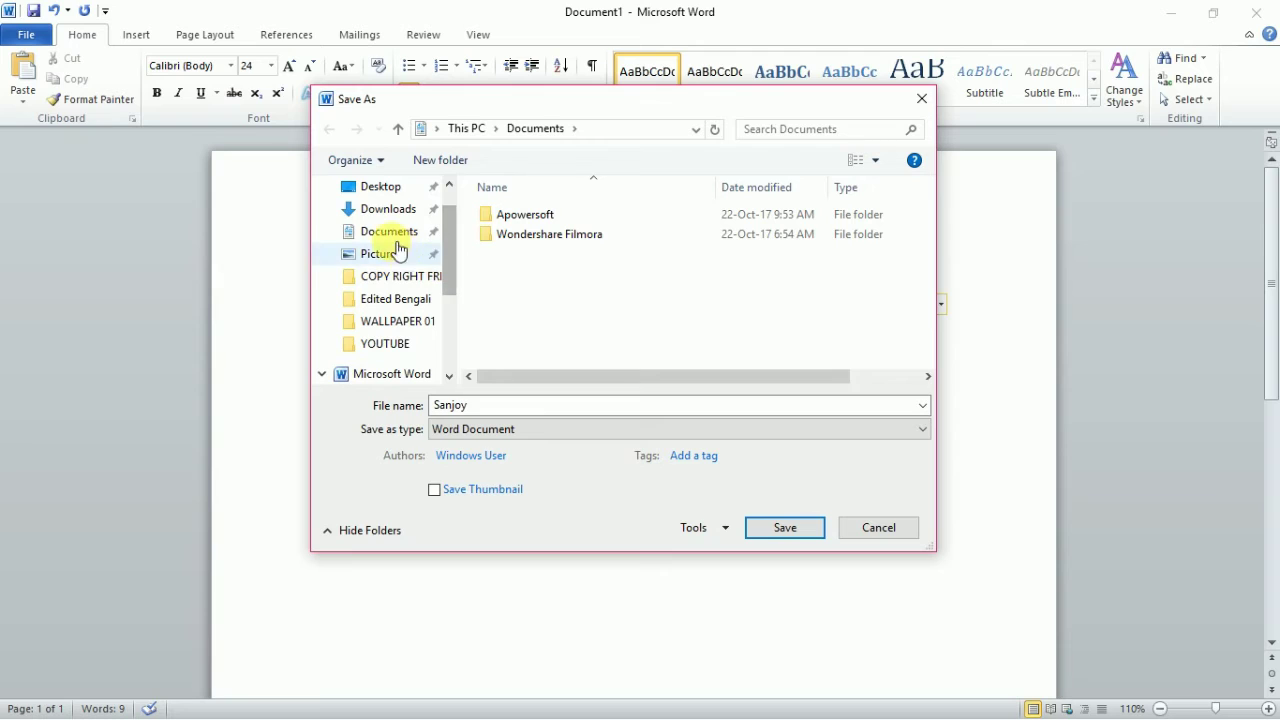
click(406, 238)
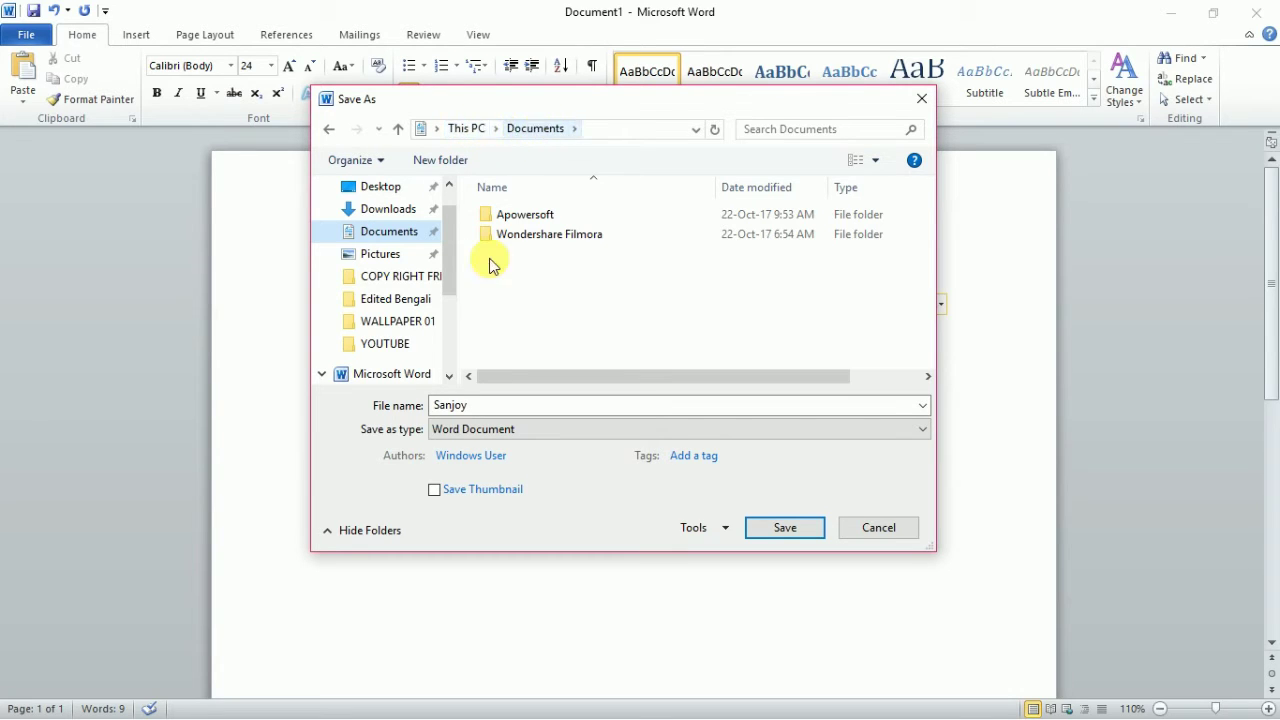
click(556, 406)
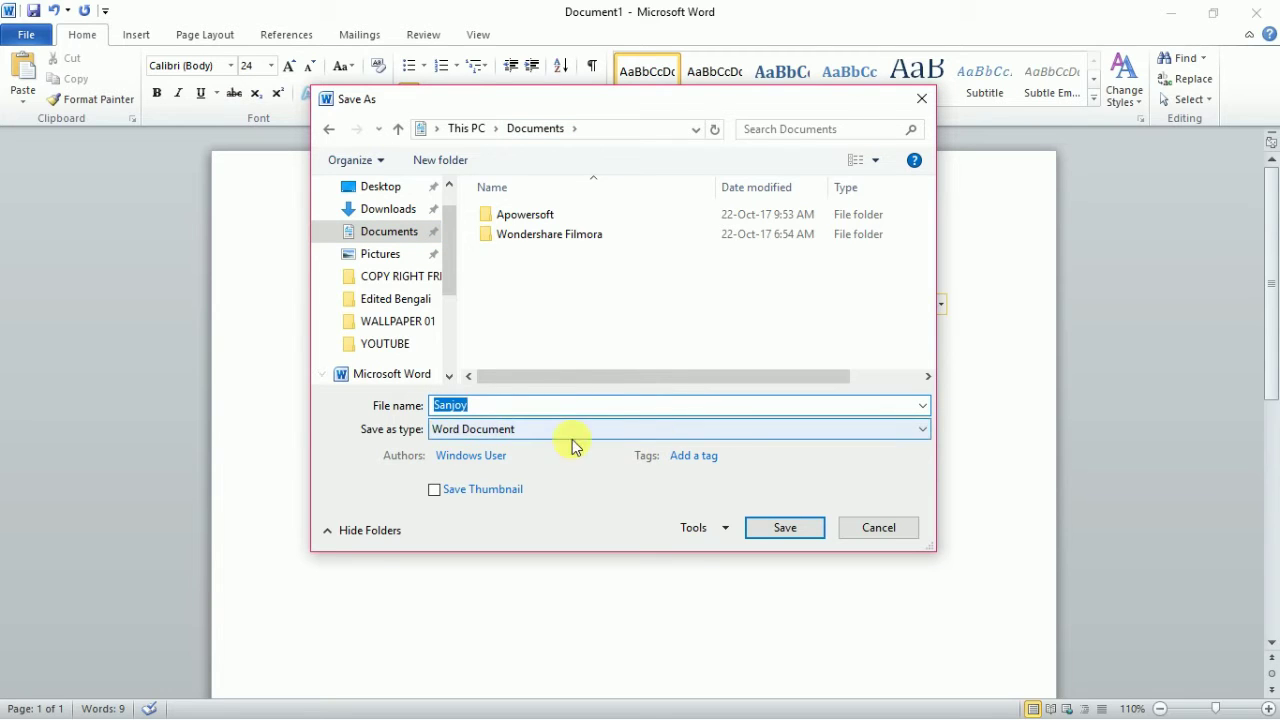
click(771, 538)
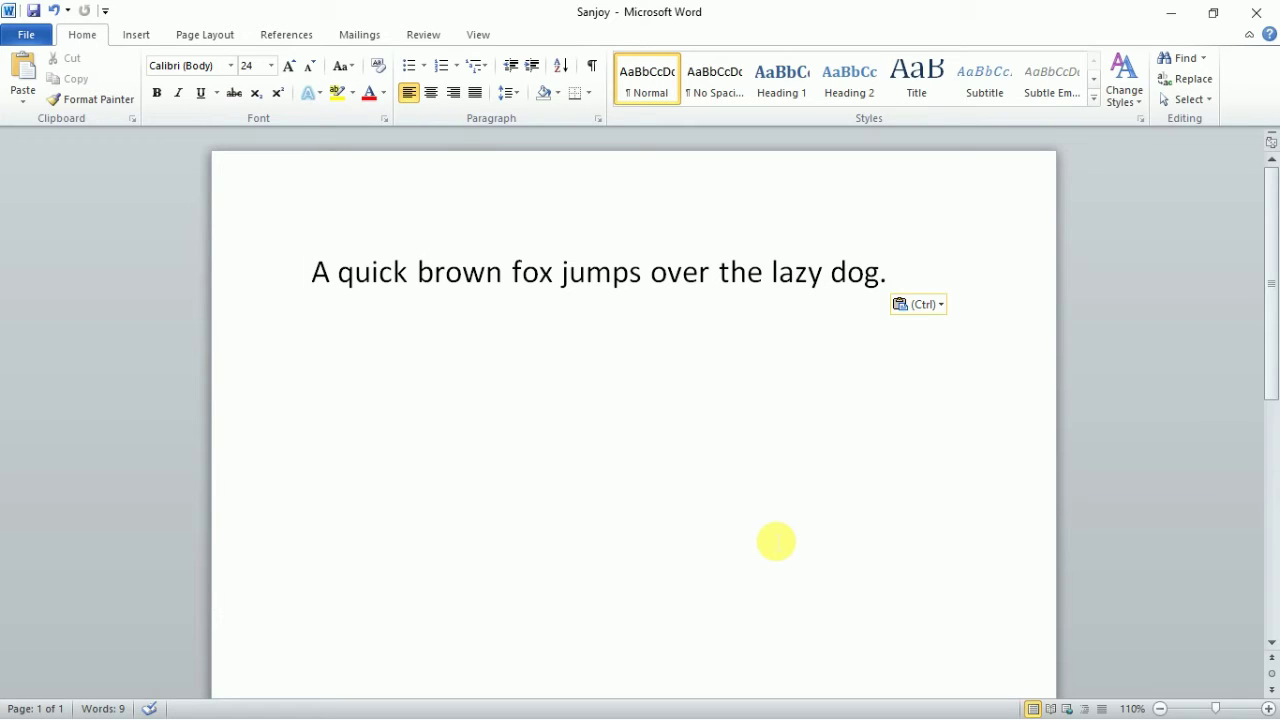
Step: Add a second period after 'dog.' and save Sanjoy again
click(945, 279)
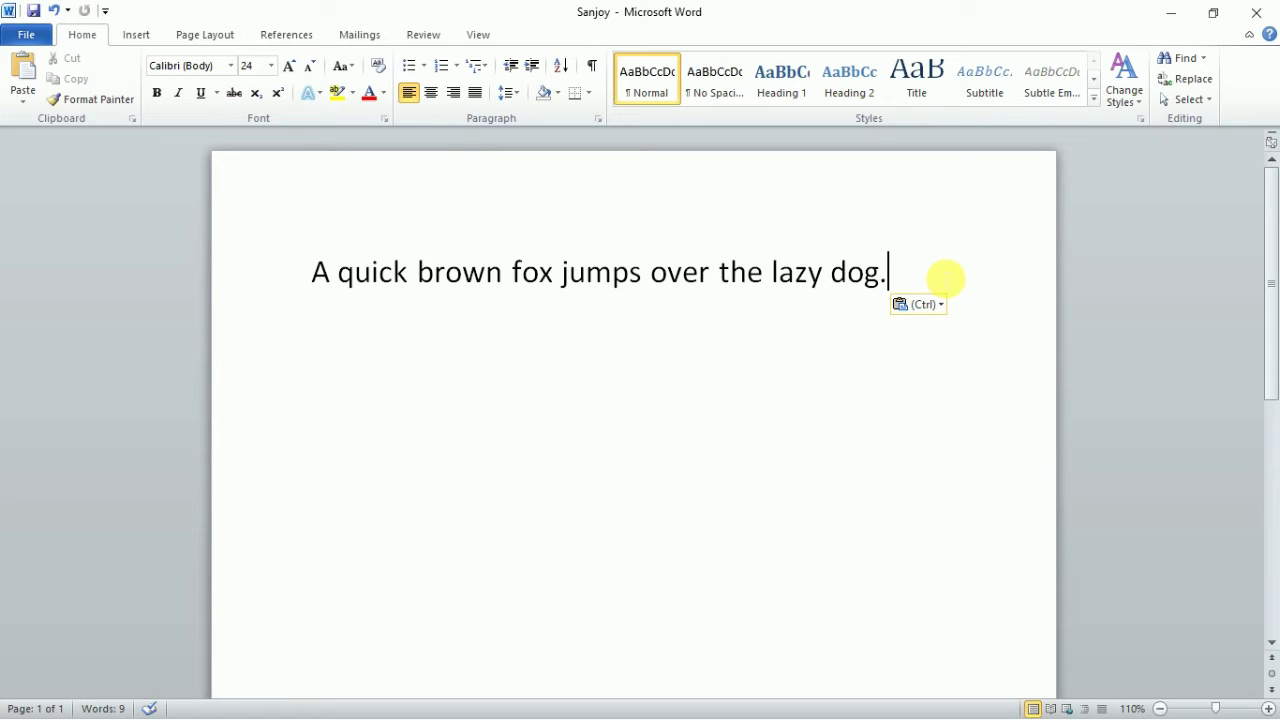
text(.)
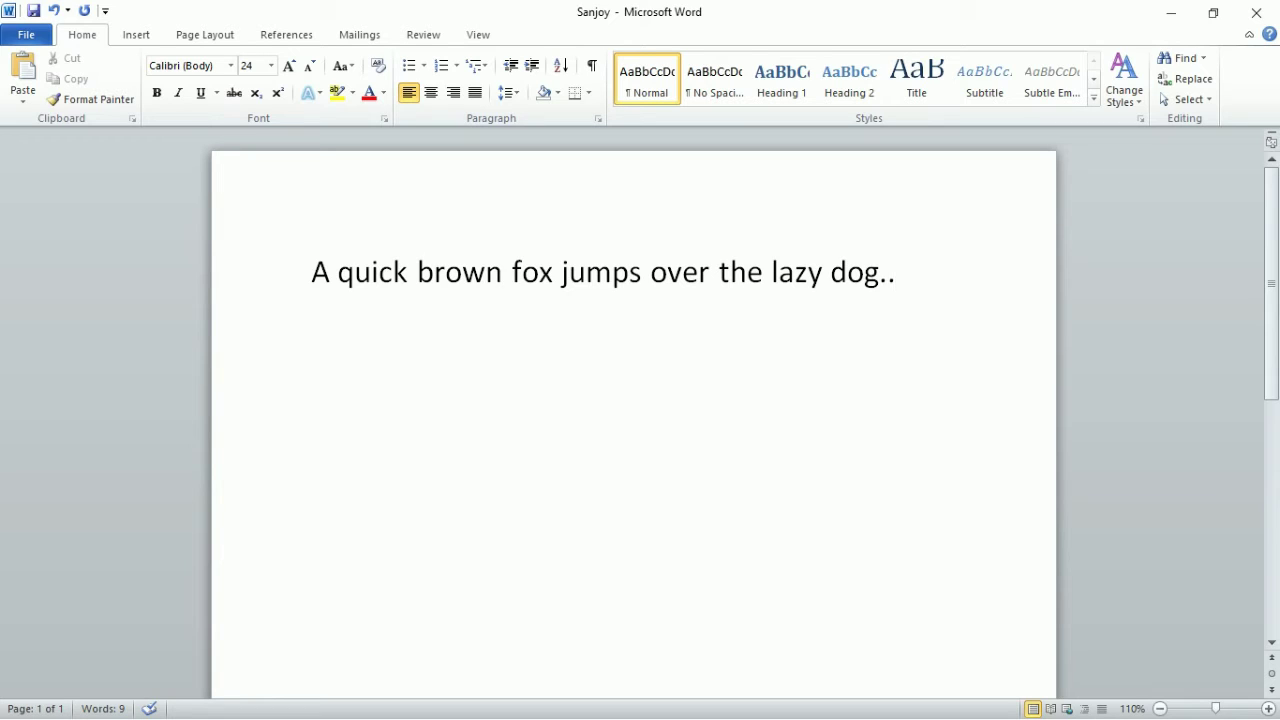
key(ctrl+s)
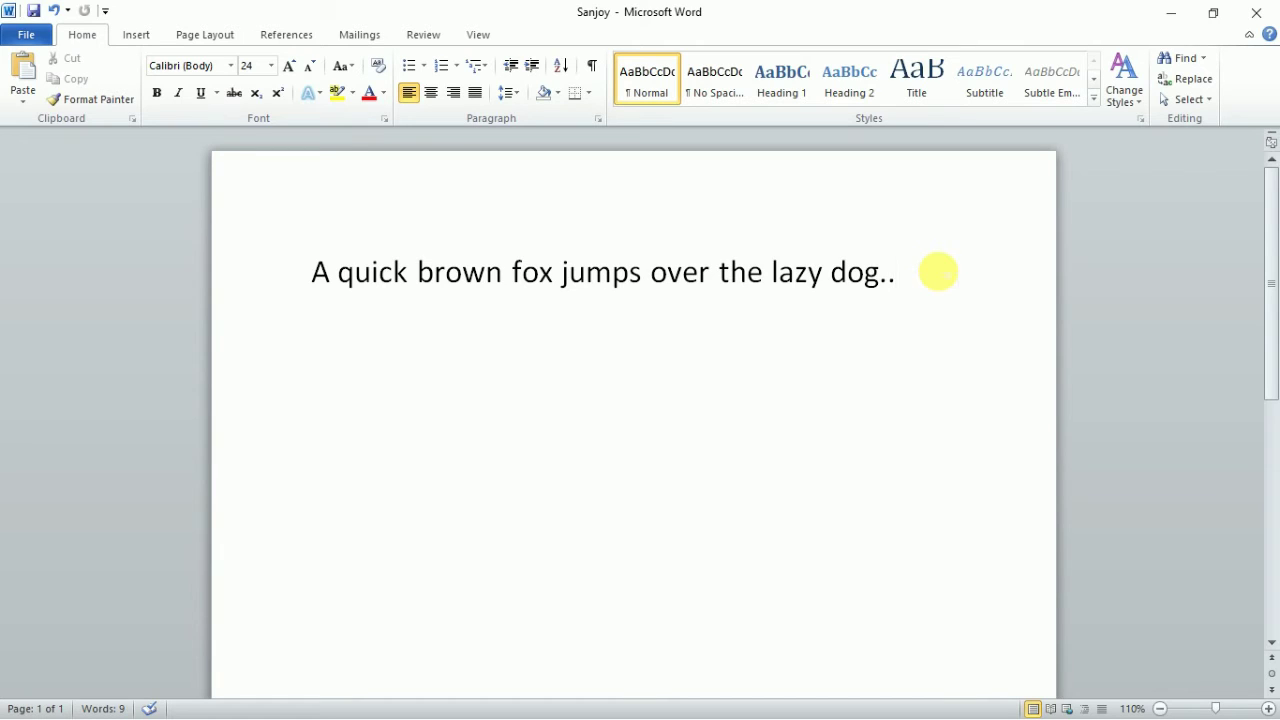
Step: Close Word and relaunch it with winword for a fresh blank document
click(1260, 20)
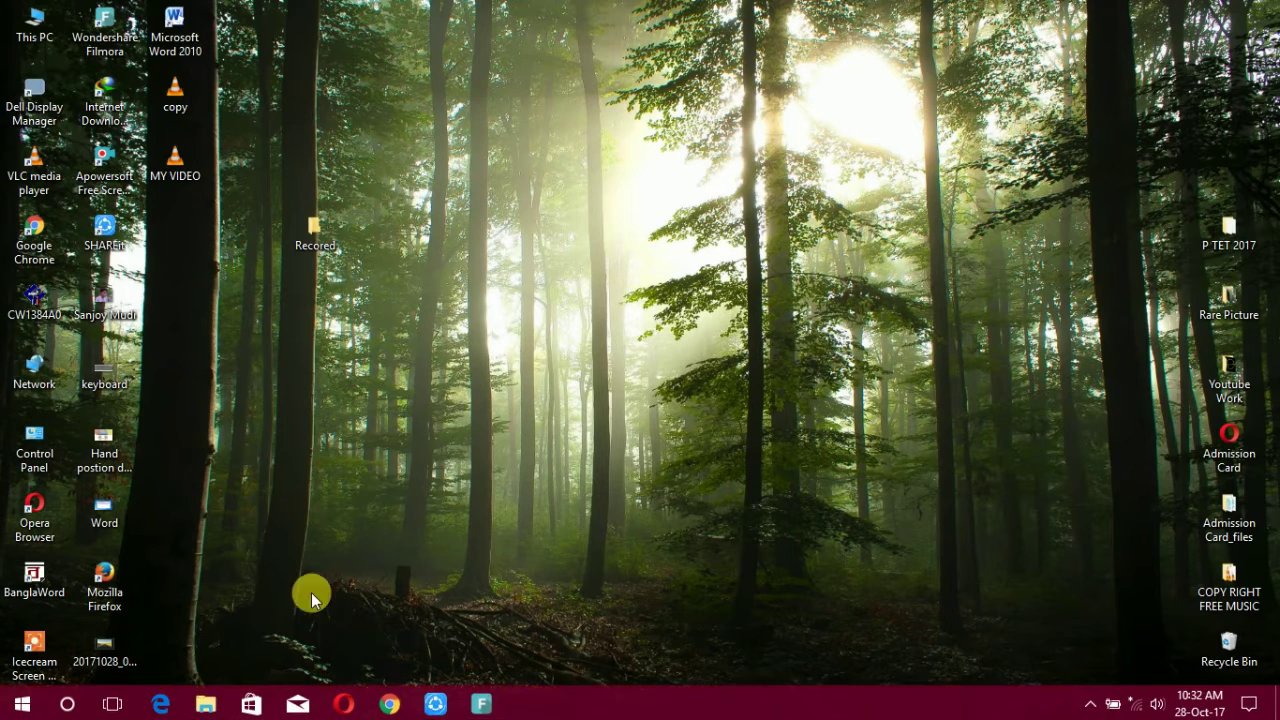
key(super+r)
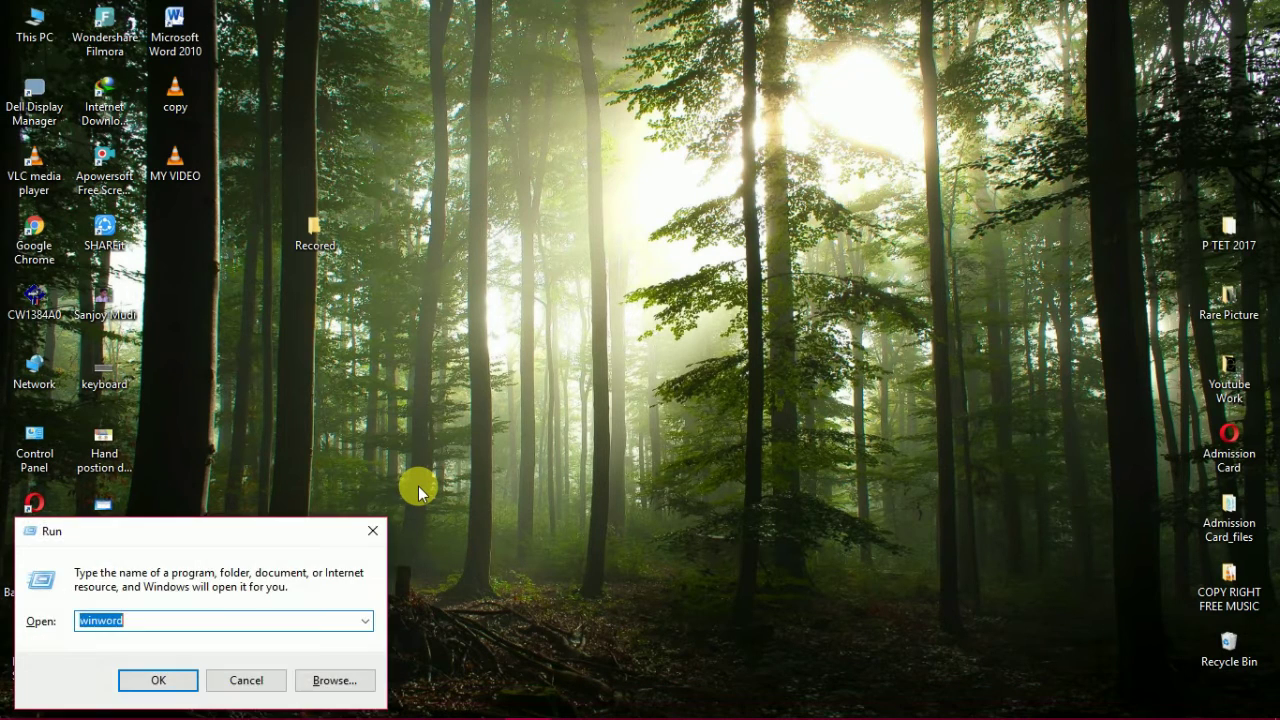
key(Return)
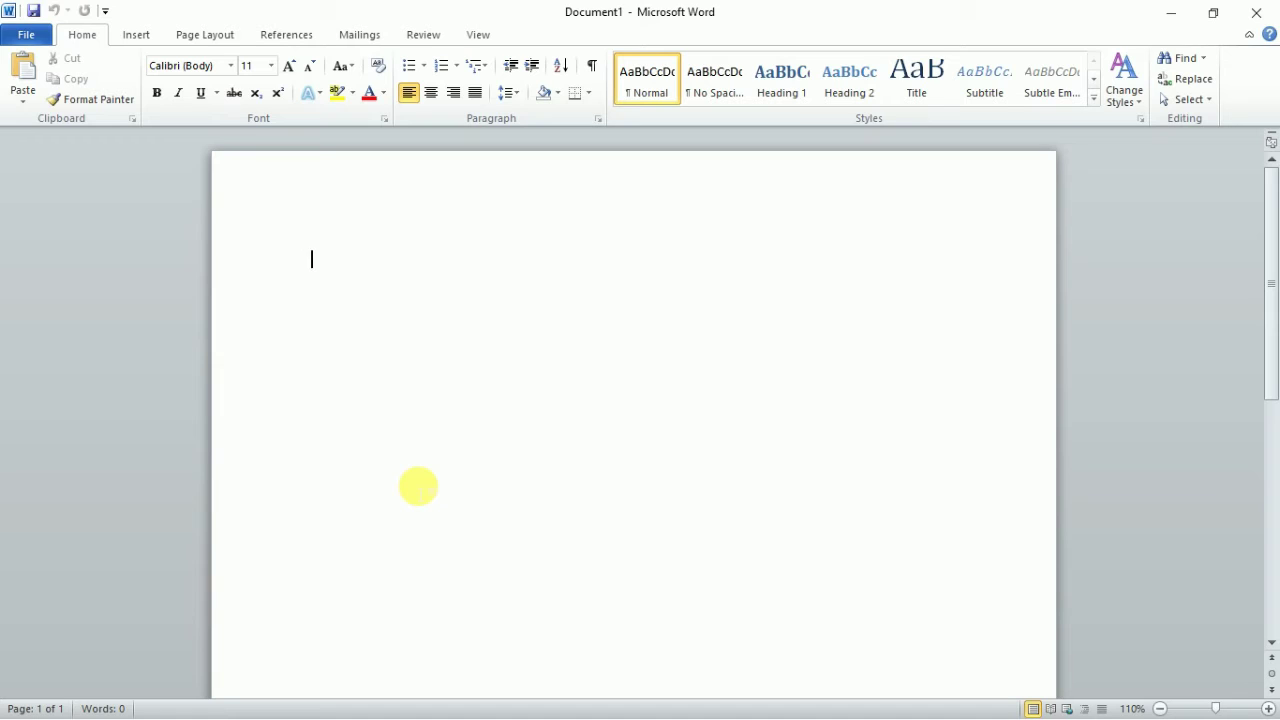
Step: Type 'Sanjoy', enlarge it to 72 pt and centre it, then start saving under a new name
text(Sanjoy)
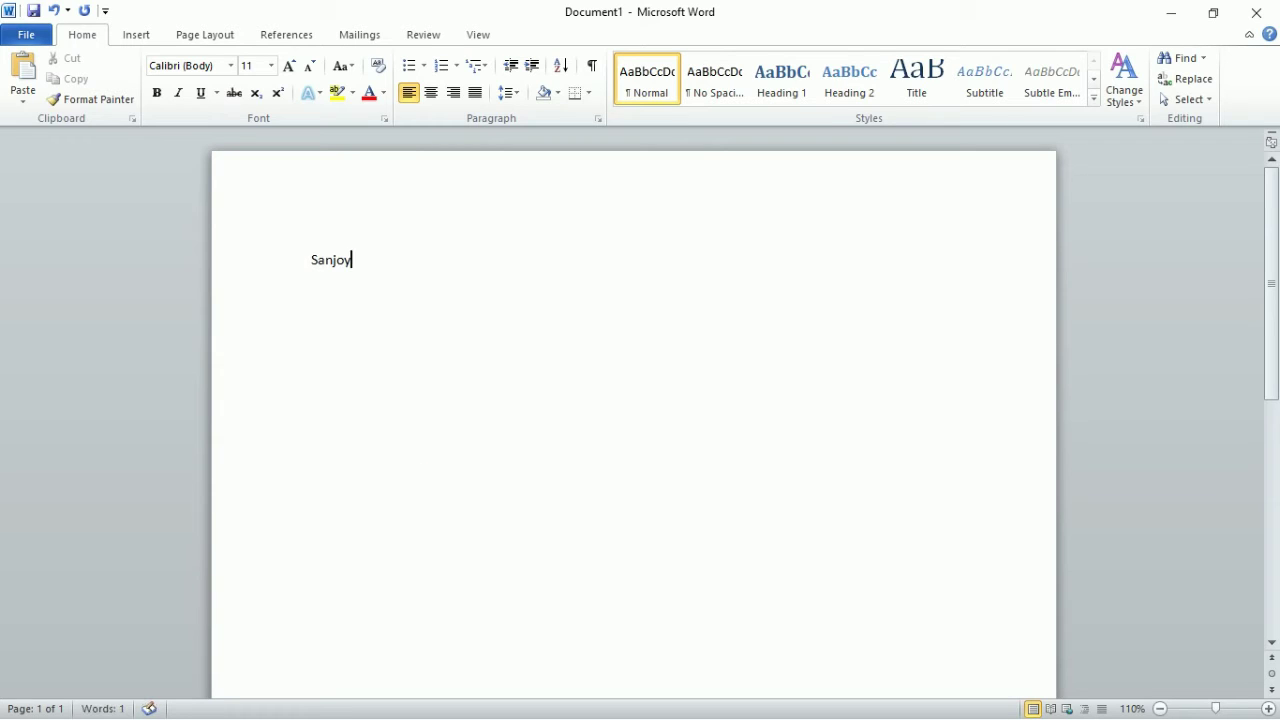
click(261, 256)
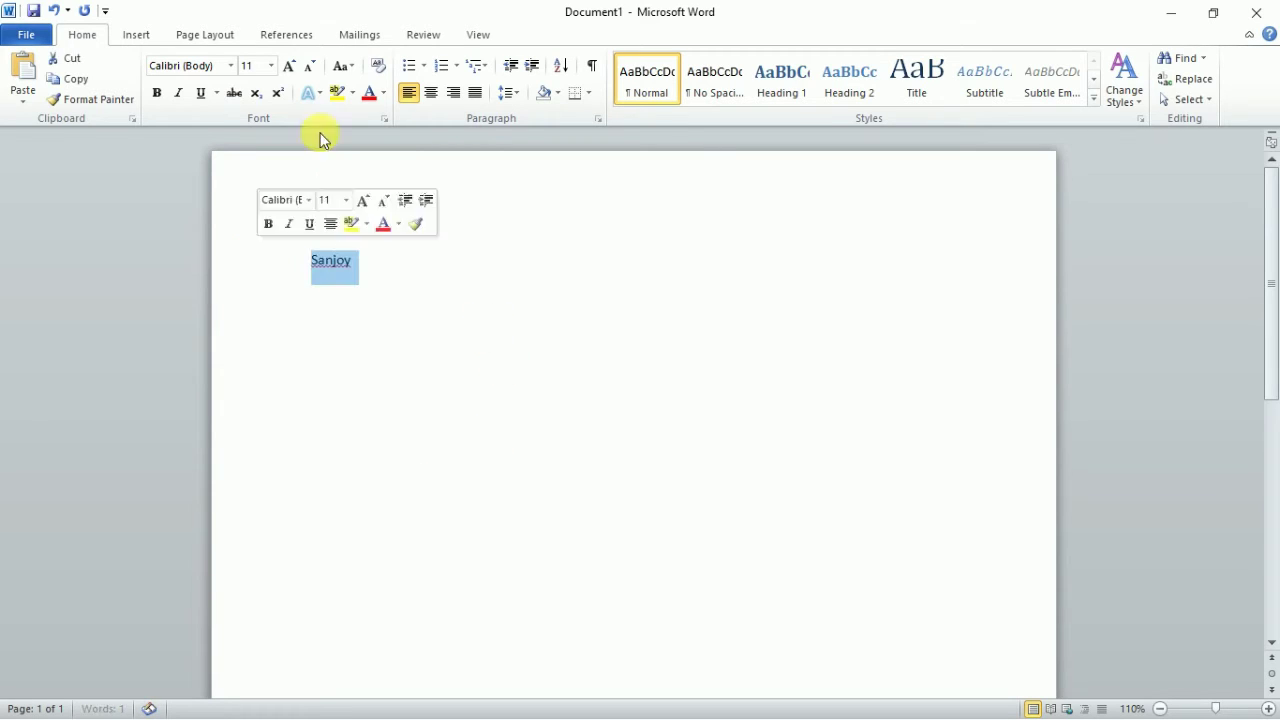
click(292, 67)
click(292, 67)
click(292, 67)
click(292, 67)
click(292, 67)
click(292, 67)
click(292, 67)
click(292, 67)
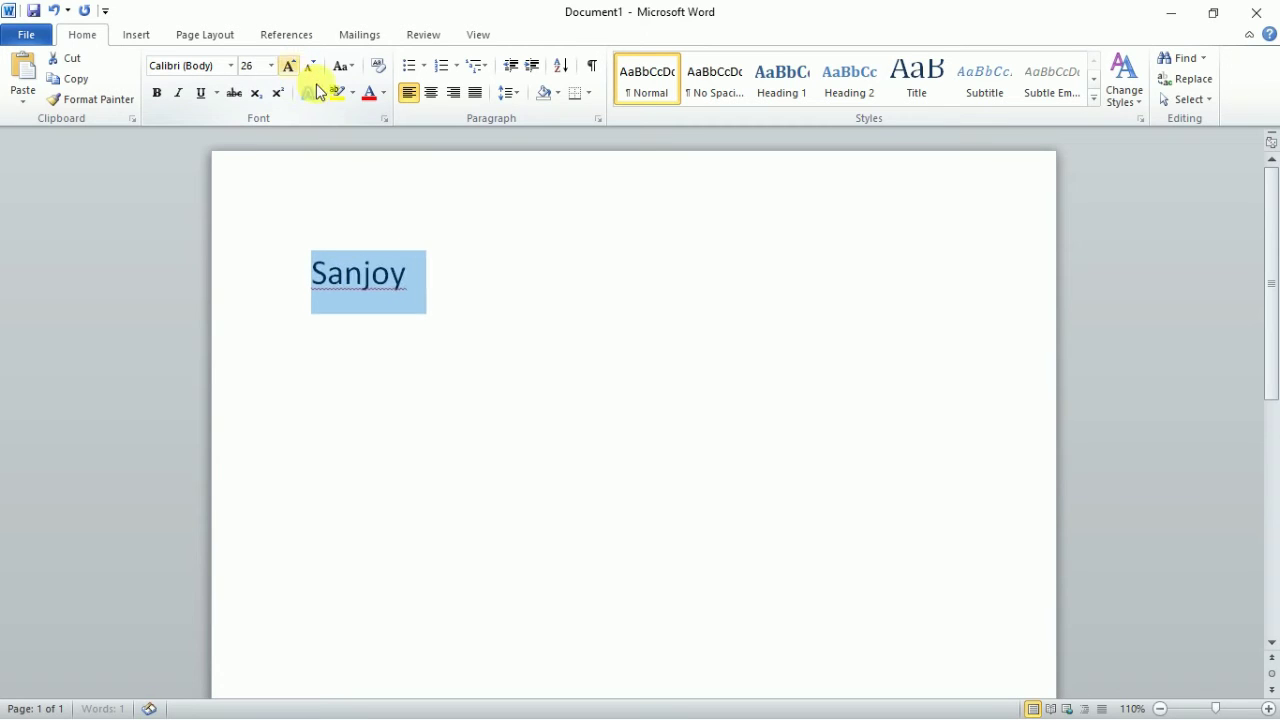
click(292, 67)
click(434, 93)
click(296, 70)
click(296, 70)
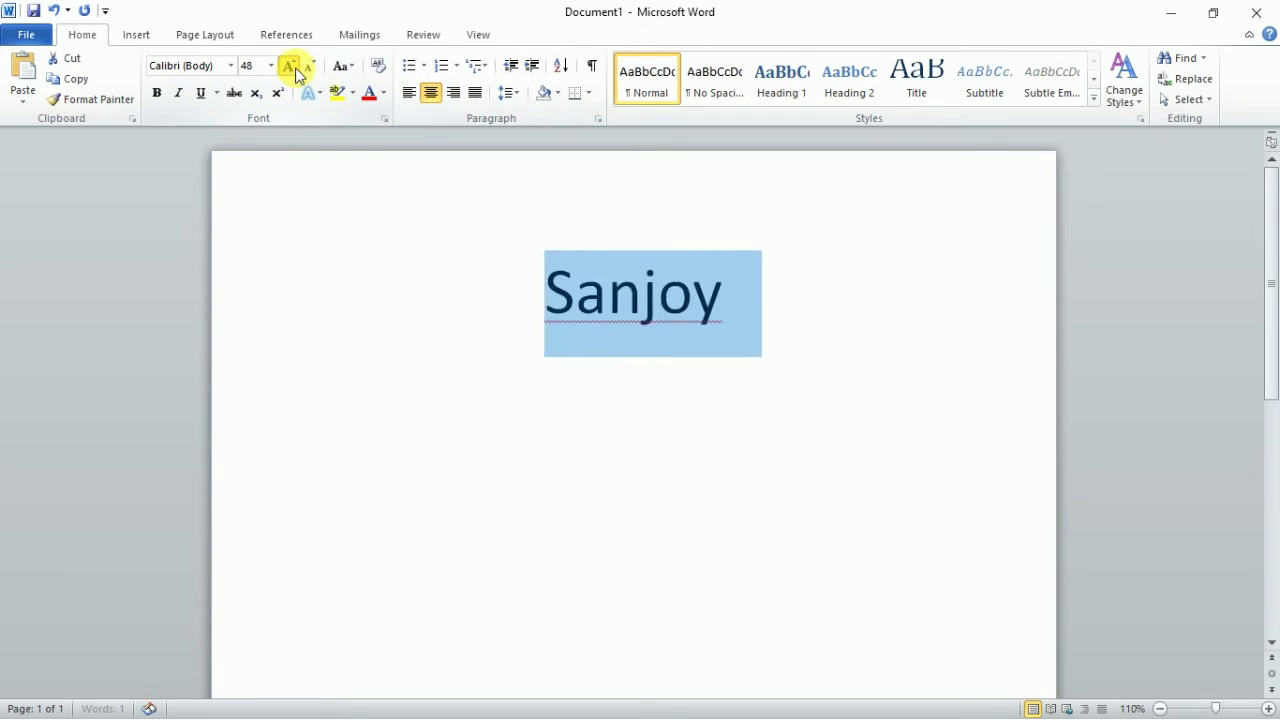
click(296, 70)
click(851, 371)
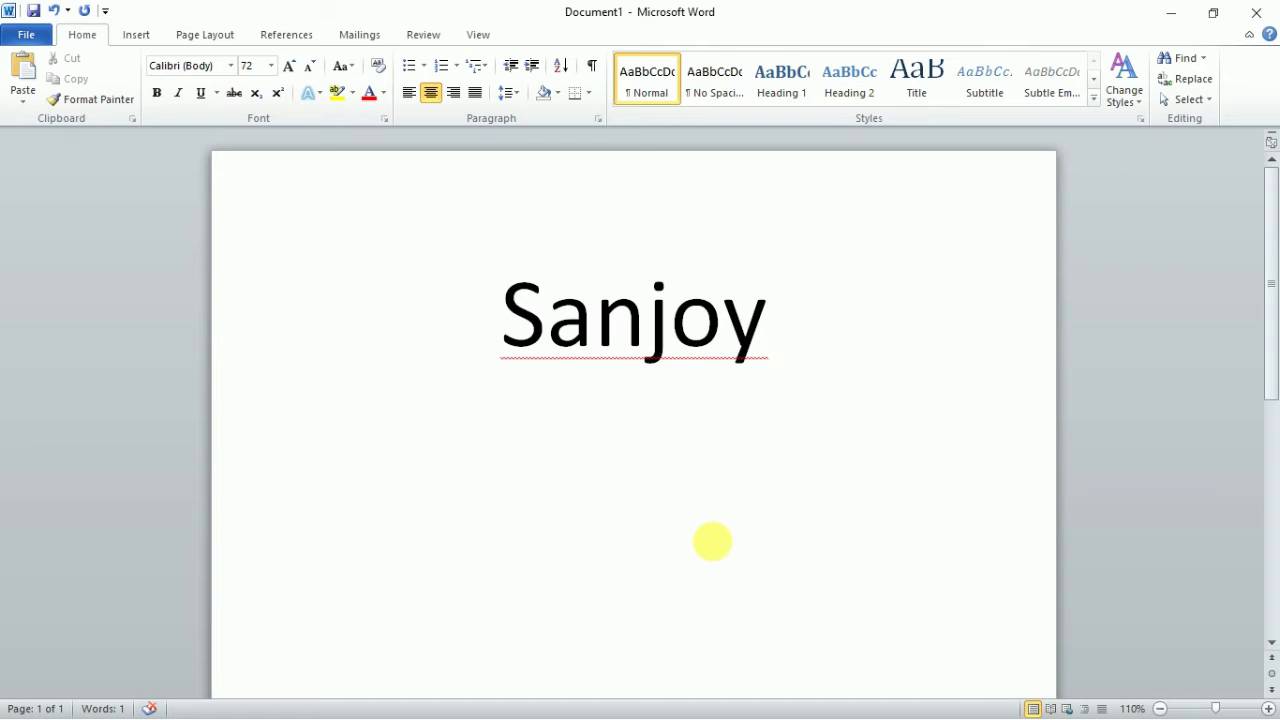
key(ctrl+s)
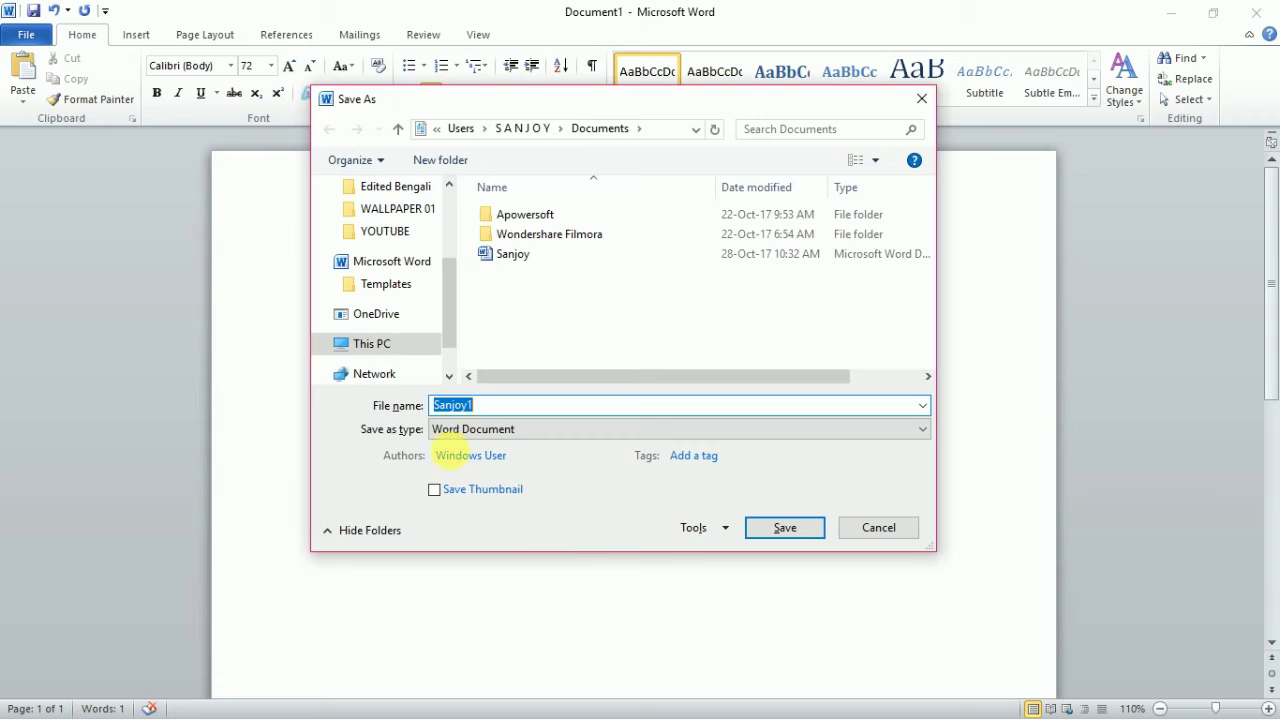
Step: Keep the suggested name Sanjoy1, choose Desktop as the location, and save
click(513, 410)
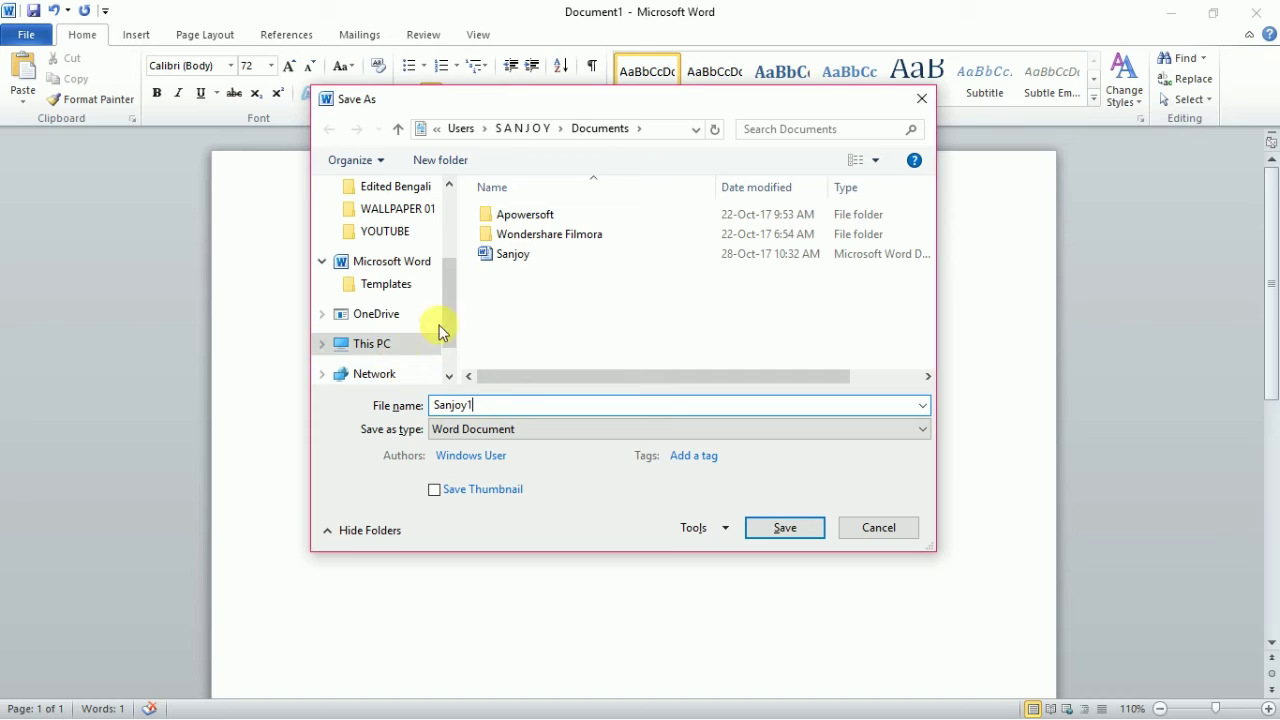
drag(447, 322, 446, 228)
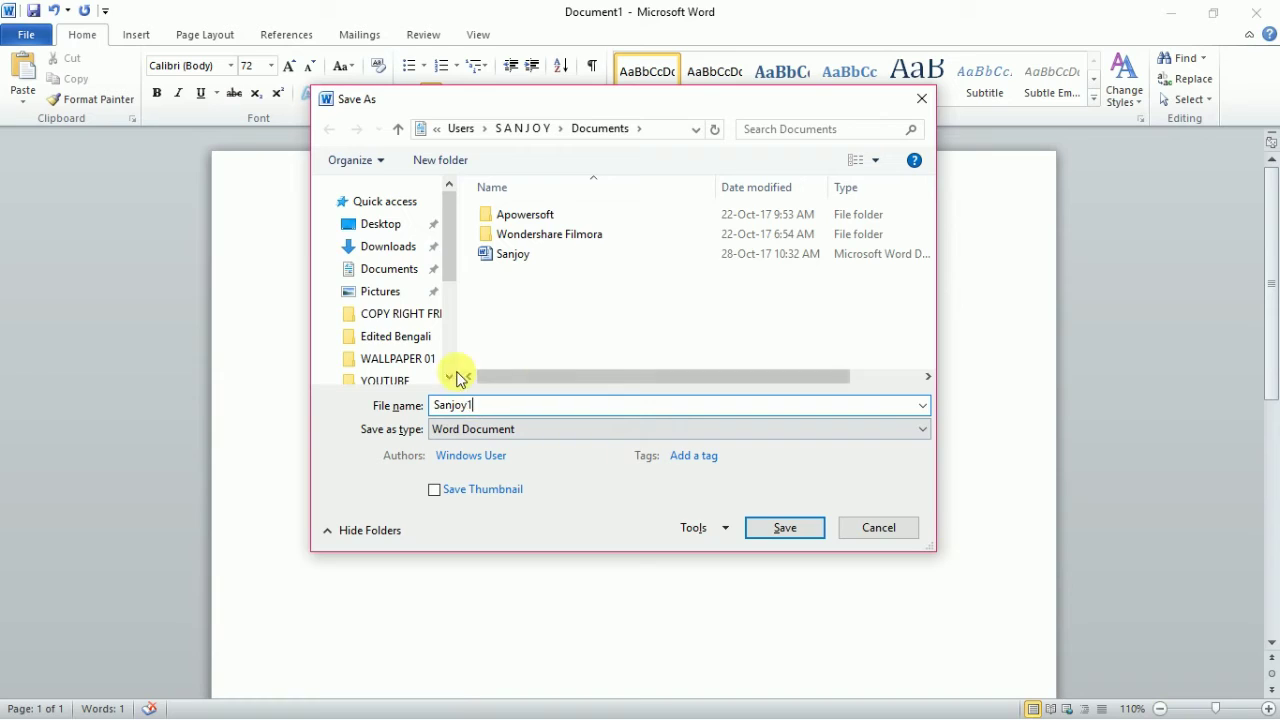
click(398, 225)
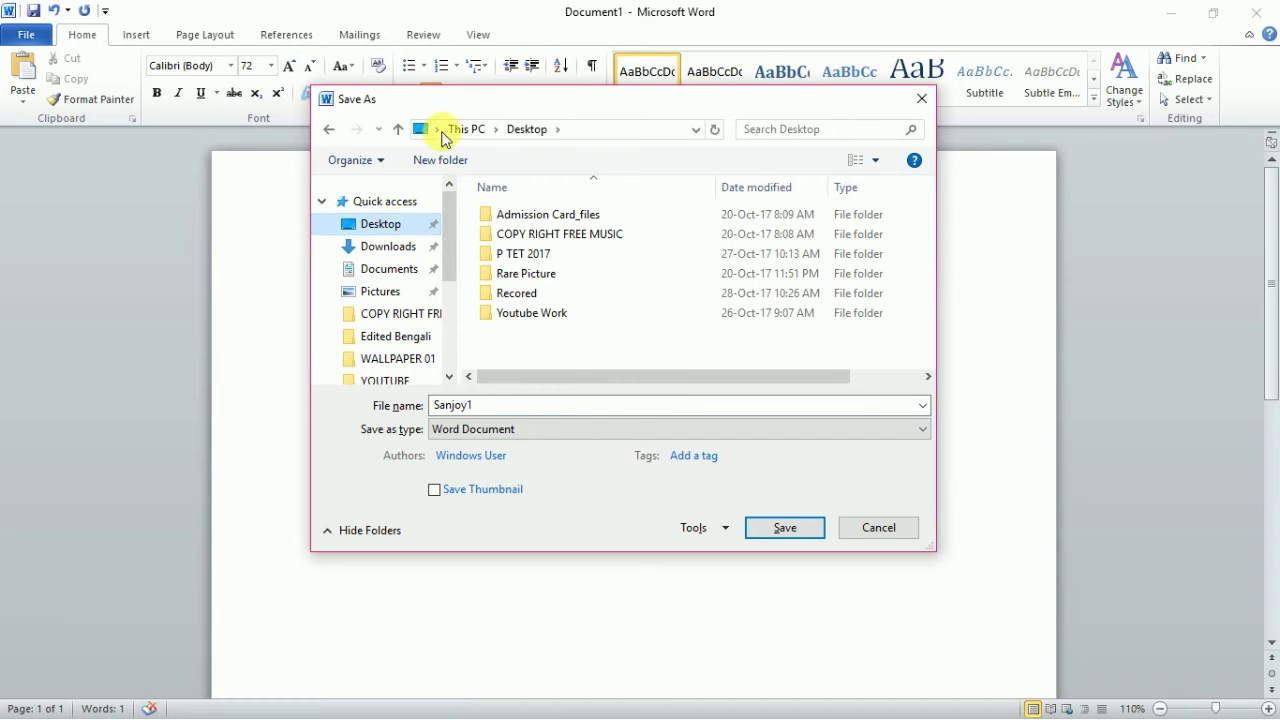
click(785, 528)
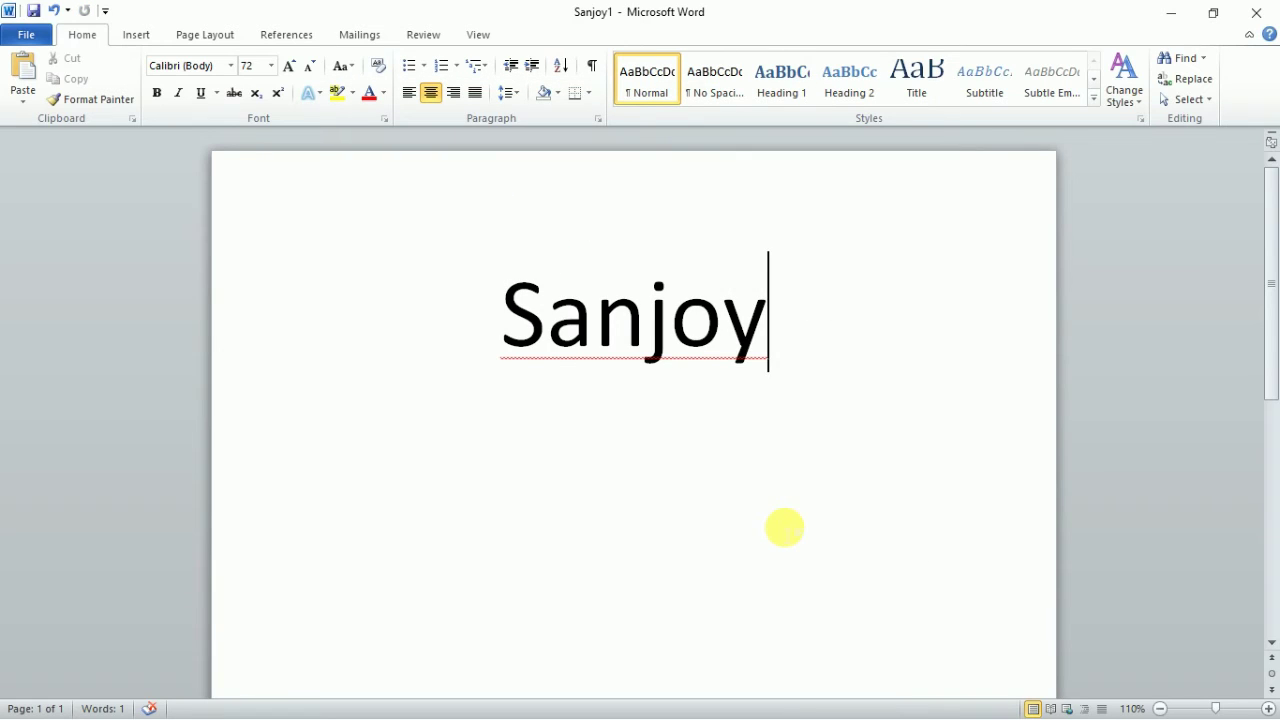
Step: Select the whole word Sanjoy and delete it, leaving the document empty
drag(724, 345, 543, 354)
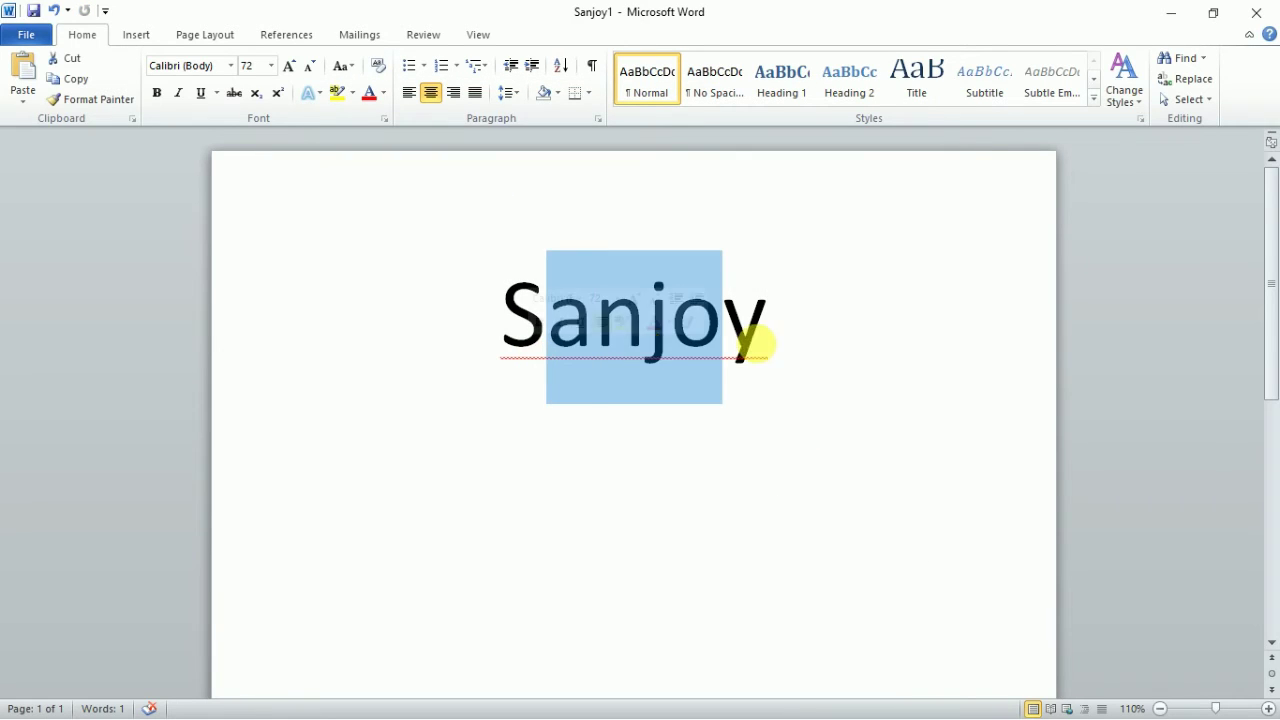
click(810, 343)
drag(843, 340, 486, 340)
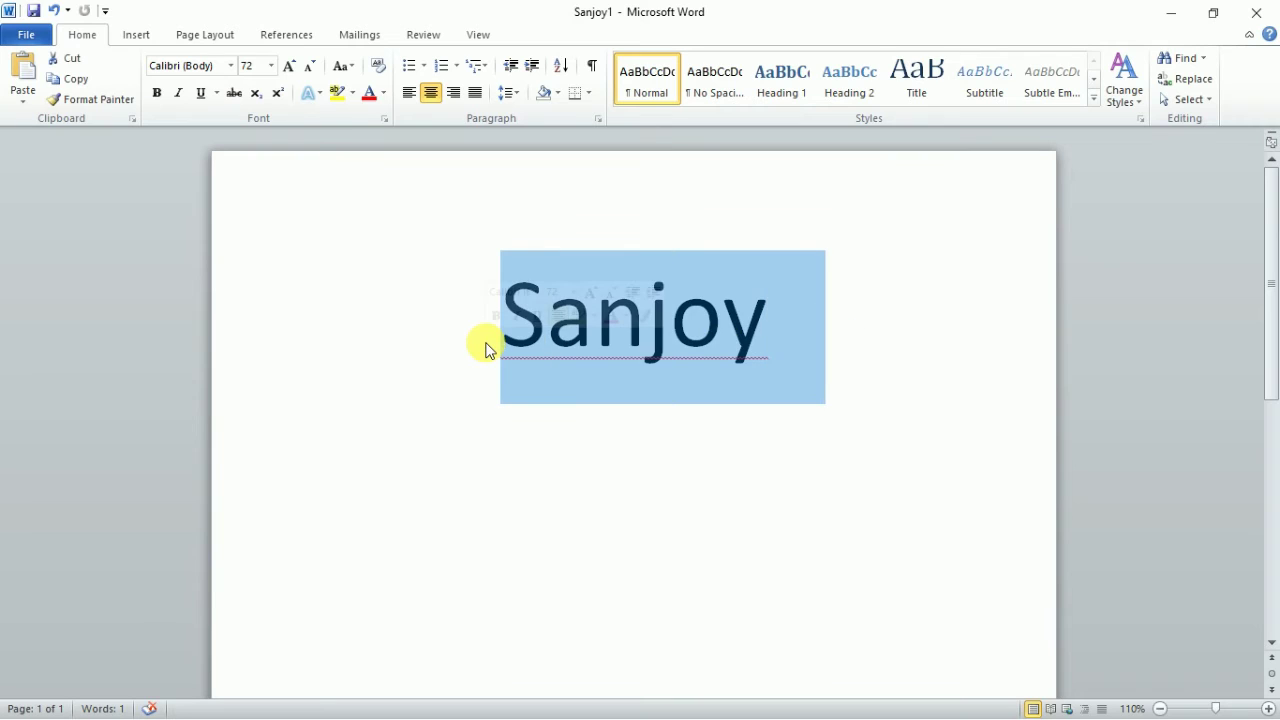
key(Delete)
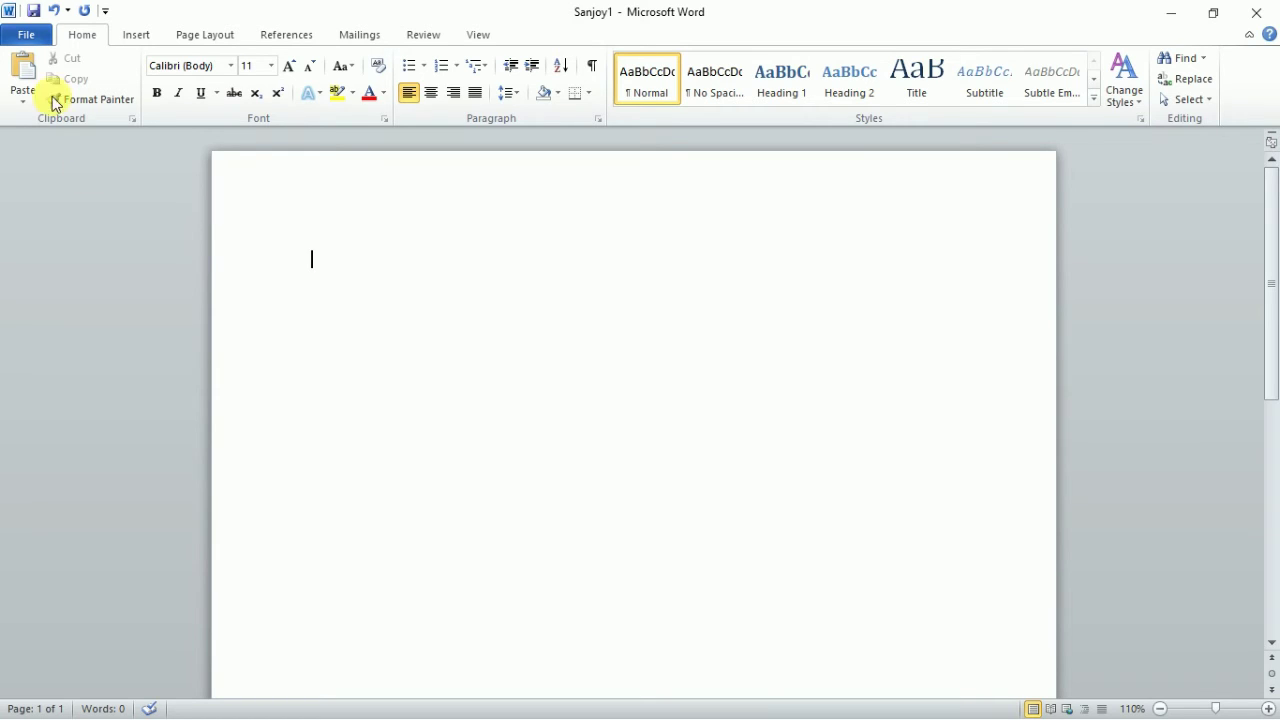
Step: Bring up the Open dialog on the Desktop and select Sanjoy1 in the file list
click(30, 36)
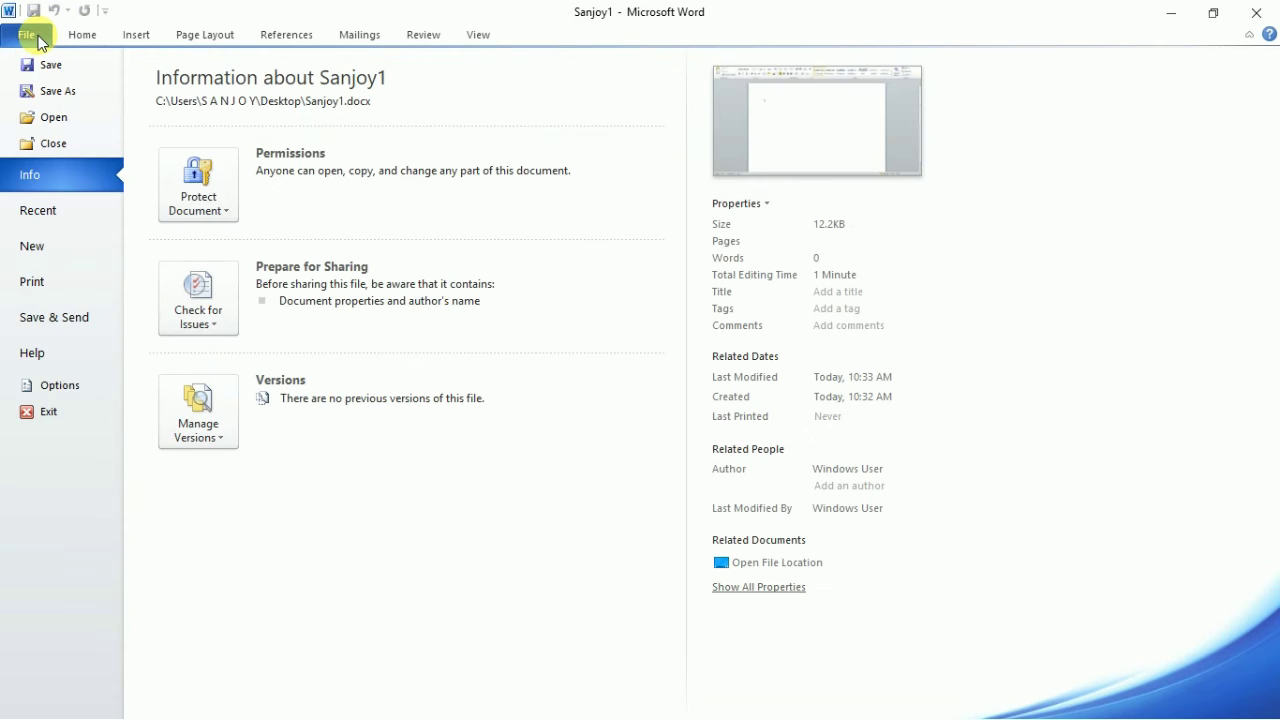
click(63, 117)
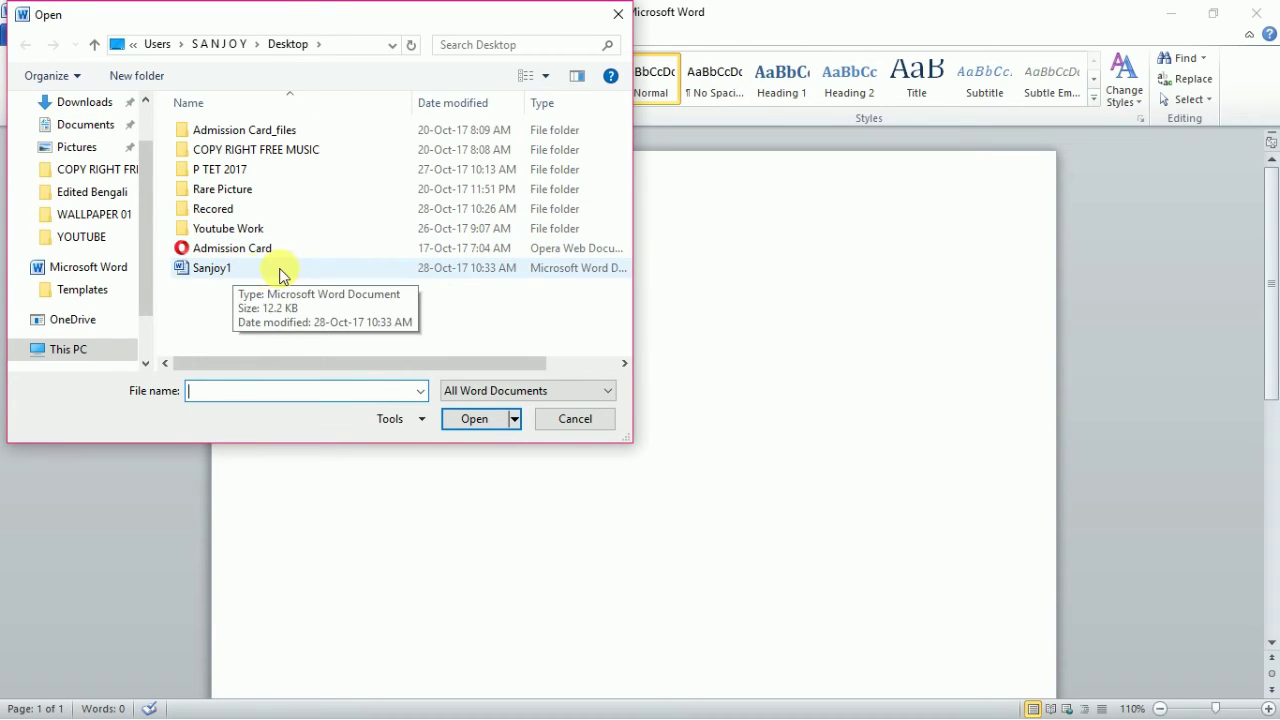
click(214, 274)
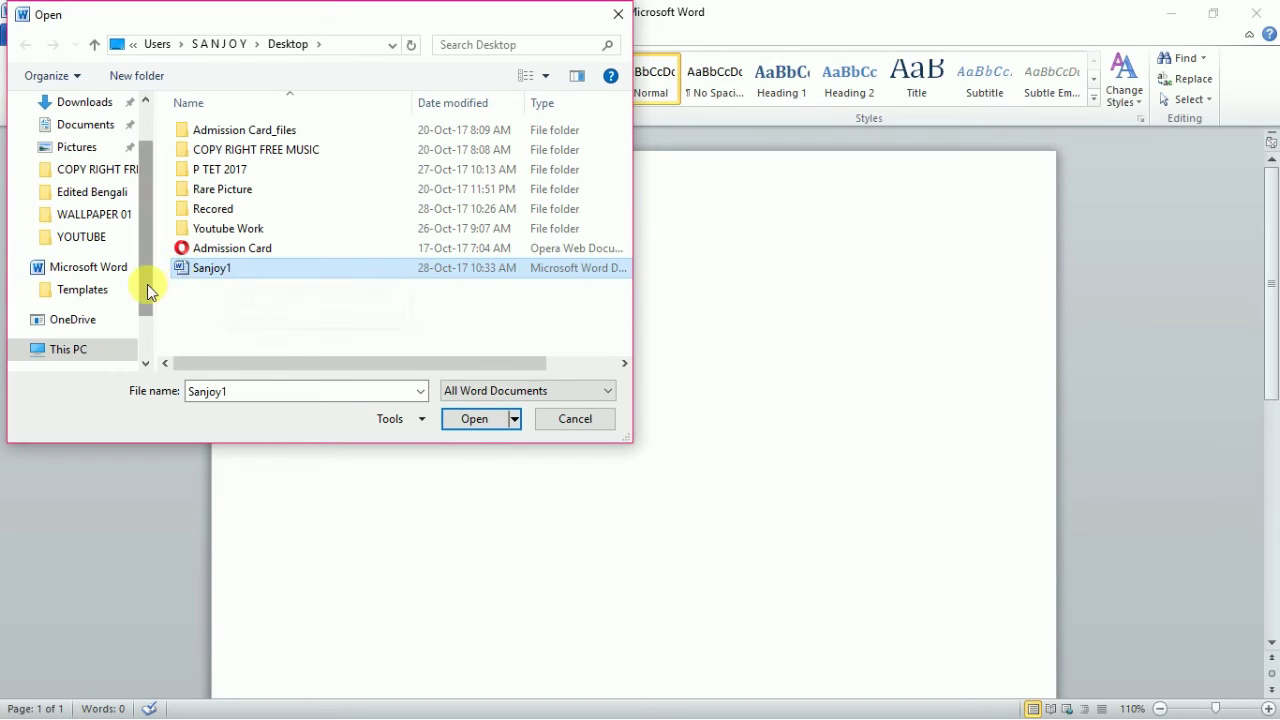
drag(147, 290, 145, 252)
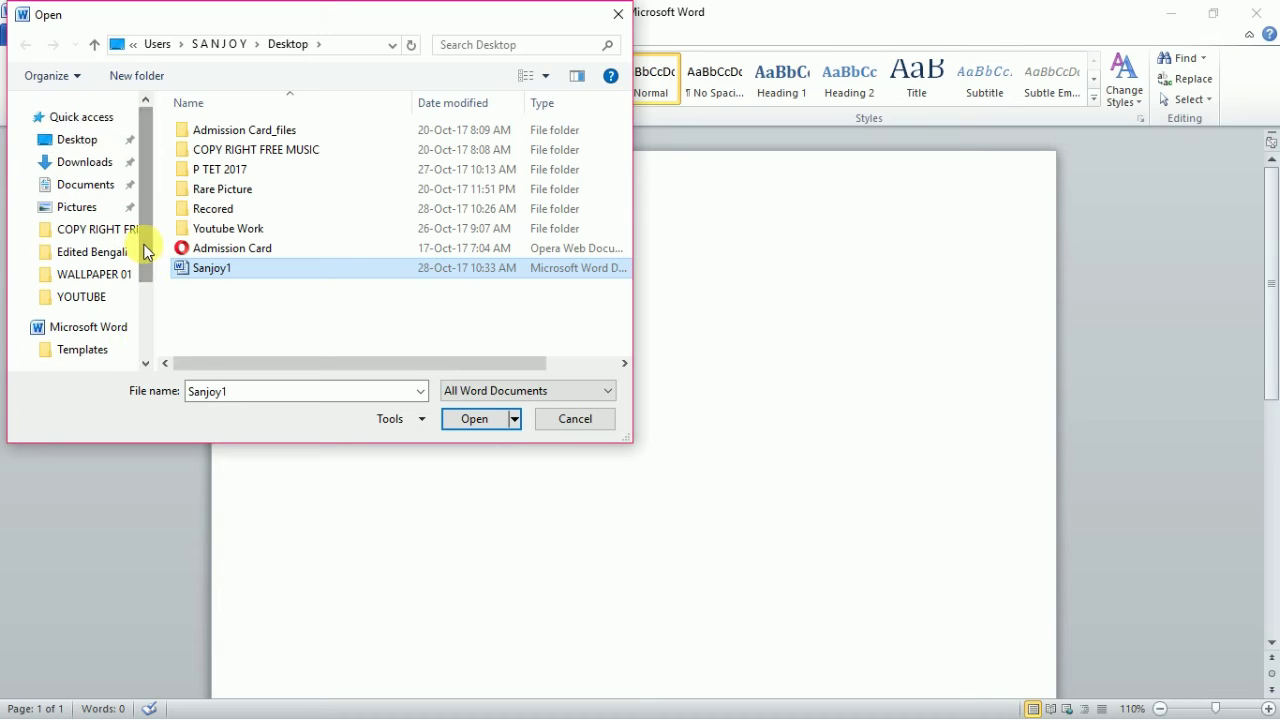
Step: Look through the Documents subfolders, then open the Sanjoy document from Documents
click(104, 192)
click(100, 163)
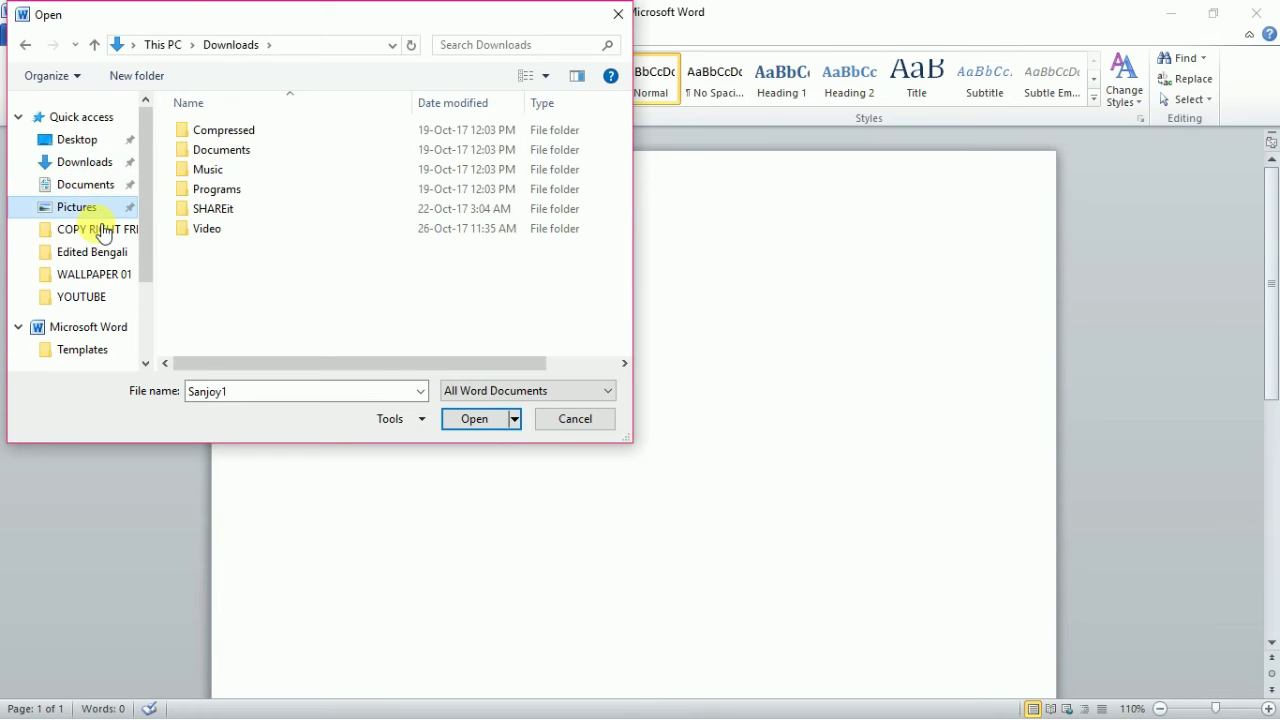
click(100, 230)
click(104, 254)
click(95, 274)
click(95, 297)
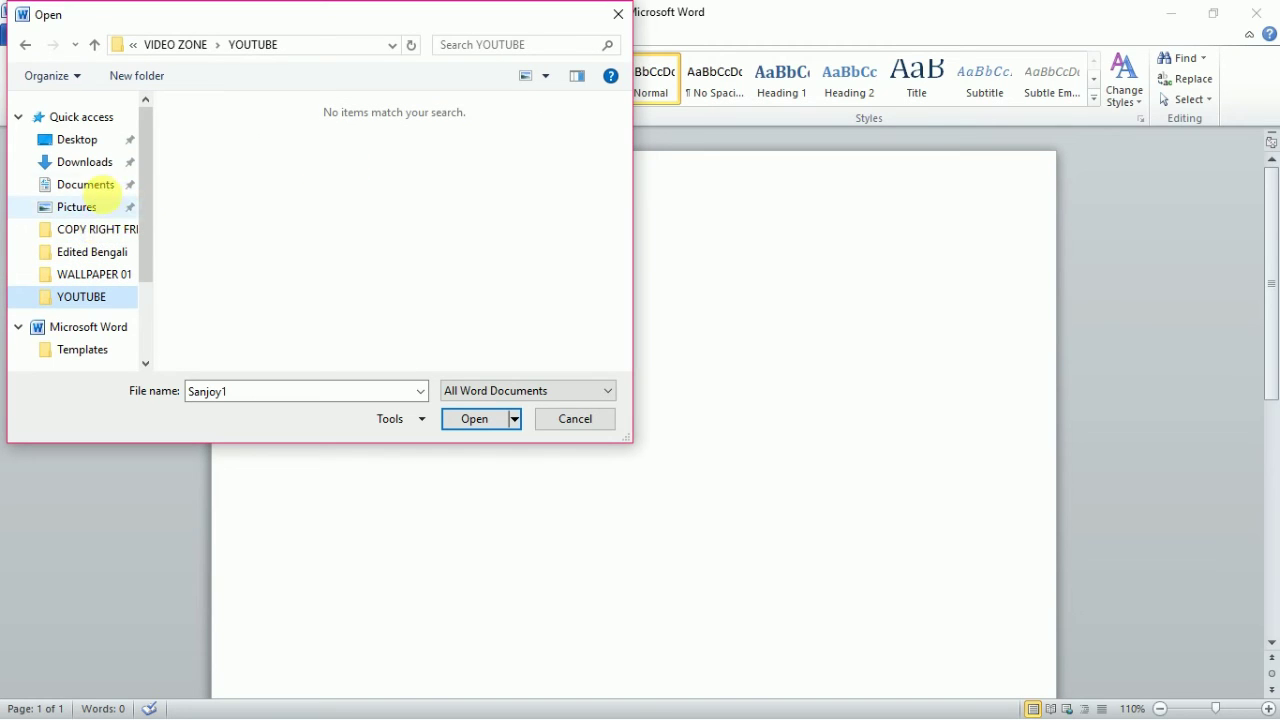
click(96, 190)
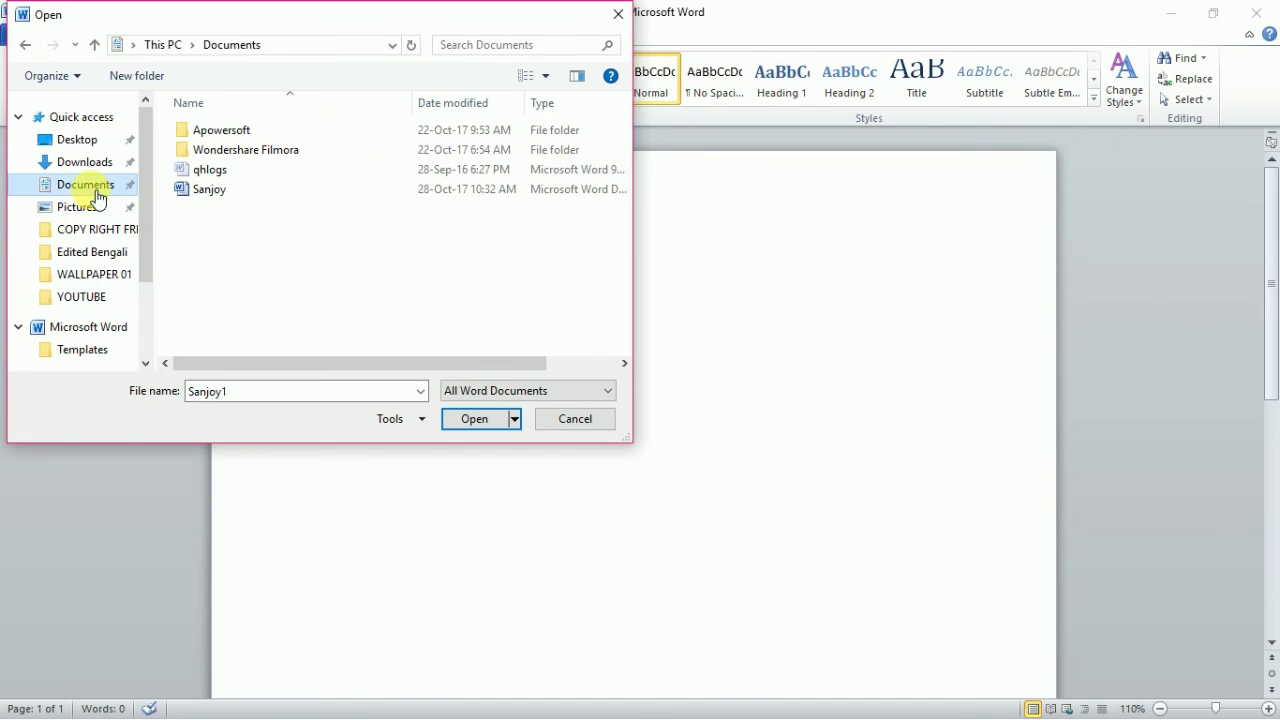
click(240, 198)
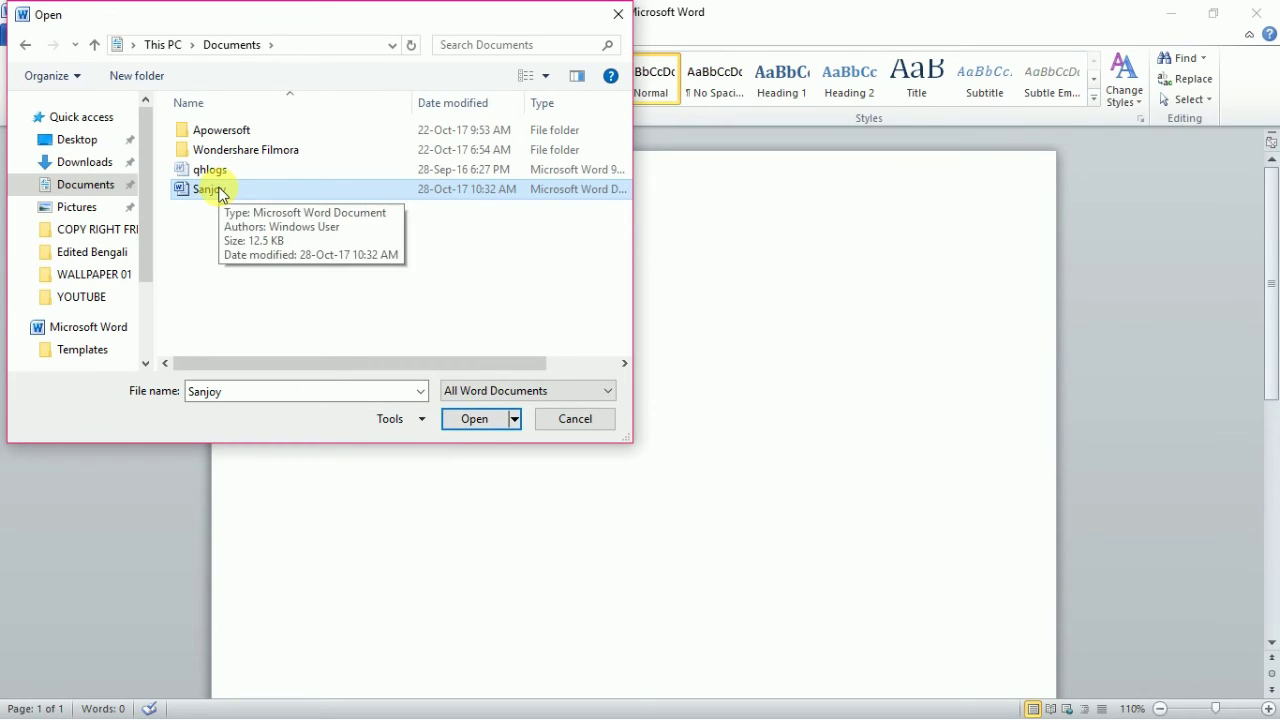
click(464, 418)
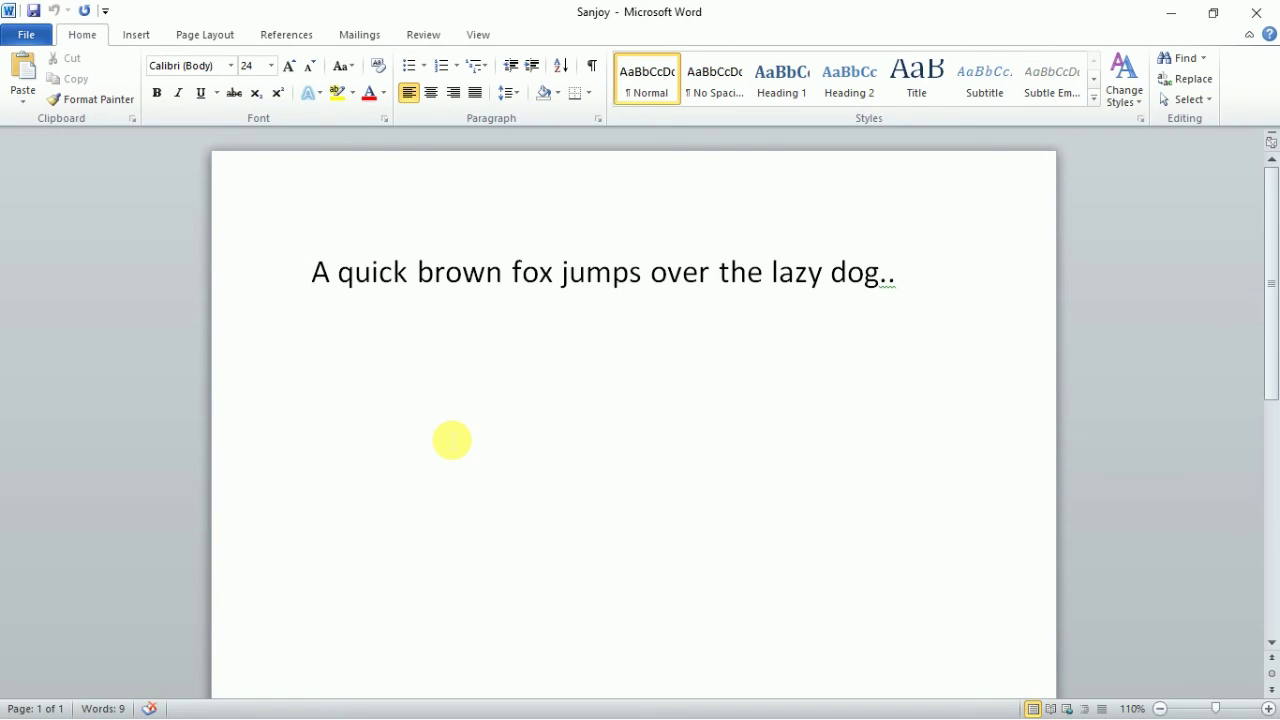
Step: Use Ctrl+O to open the Sanjoy1 document saved on the Desktop
key(ctrl+o)
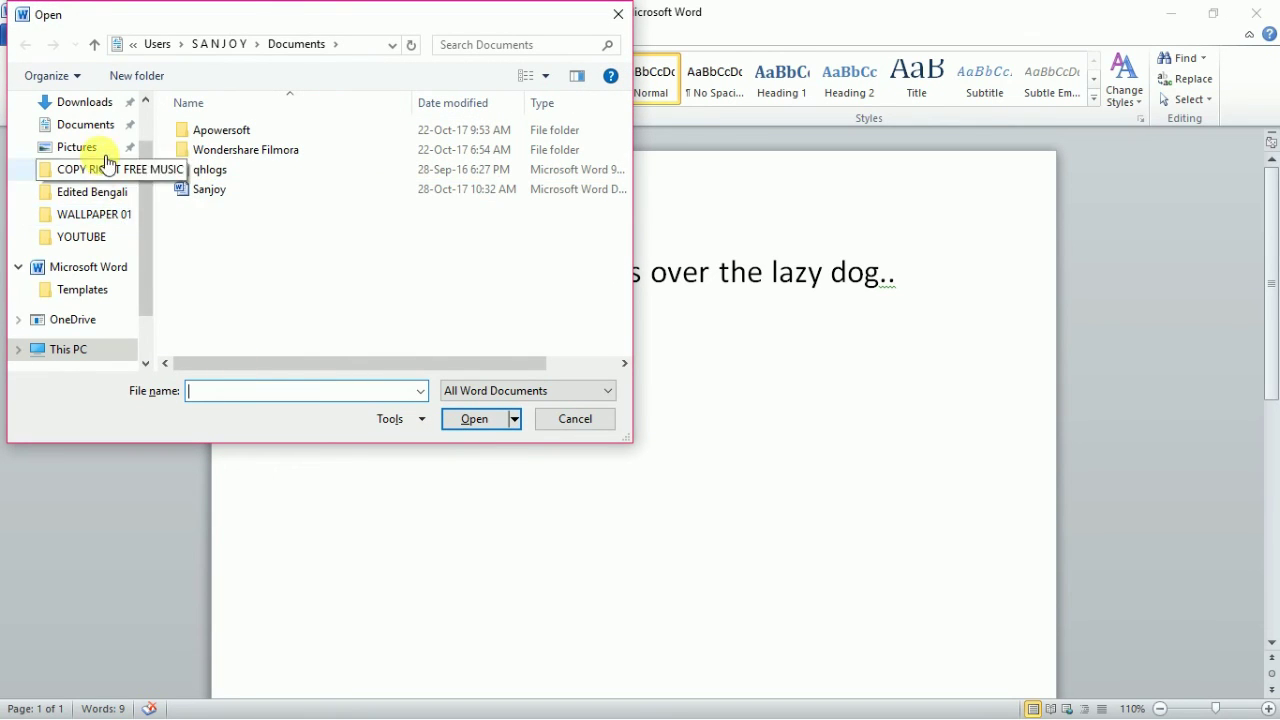
drag(146, 206, 138, 108)
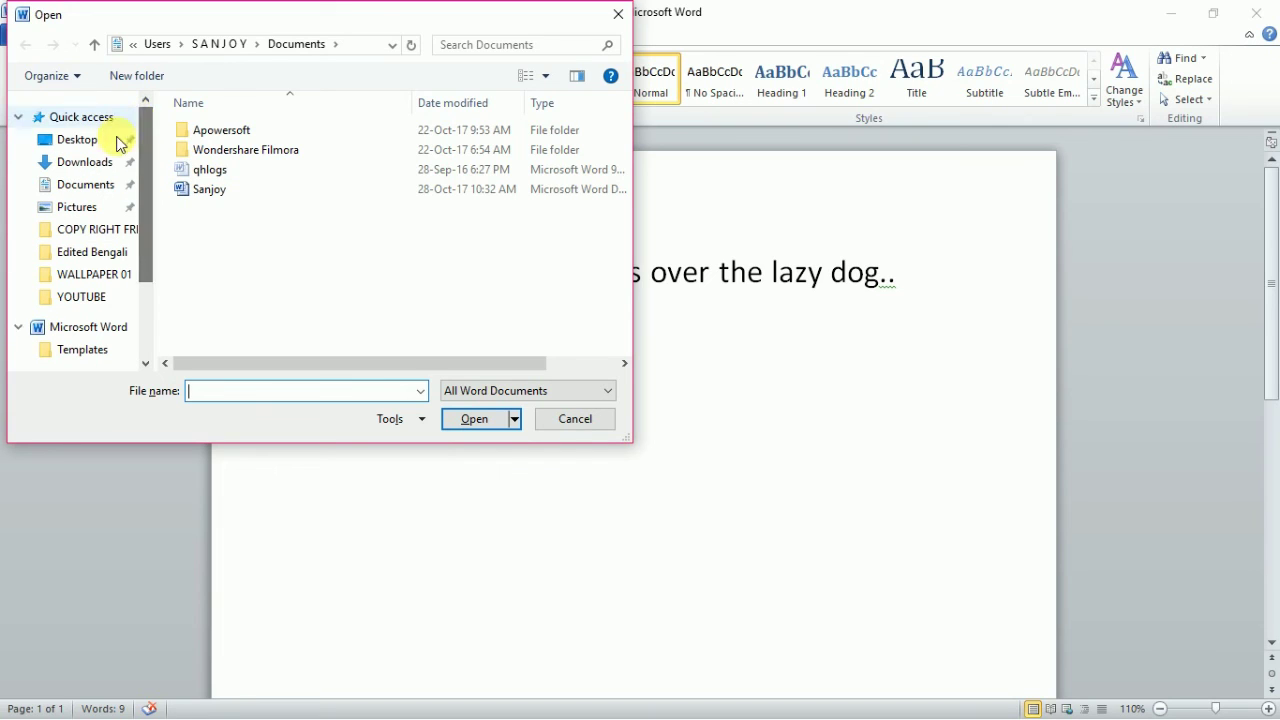
click(122, 146)
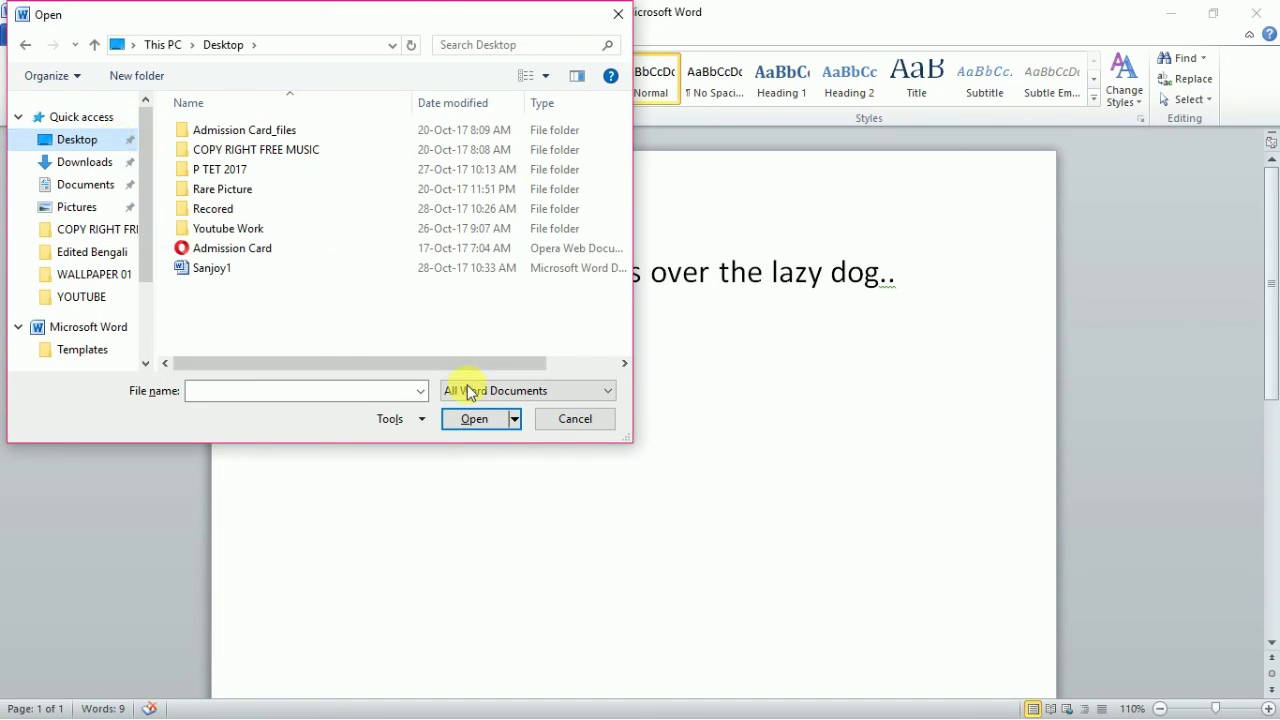
click(226, 269)
click(473, 420)
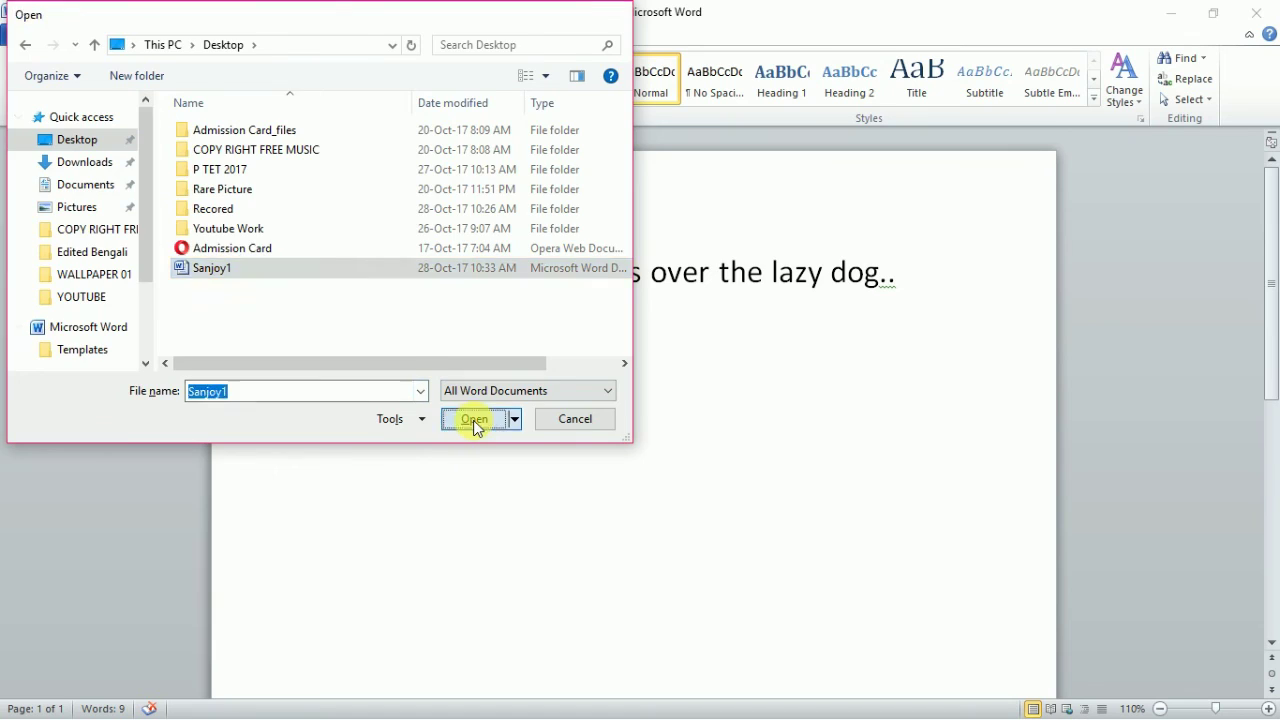